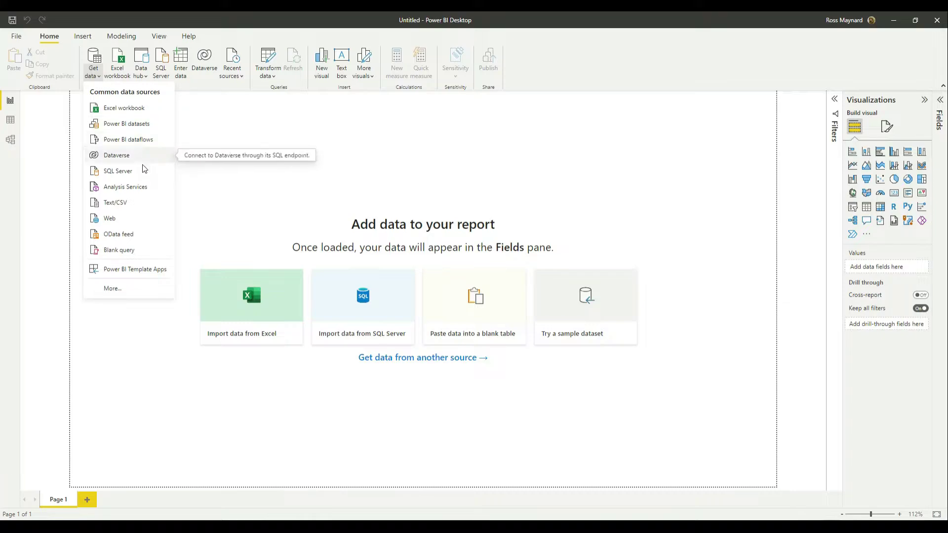
- Import the Customer_Value CSV file from the Example folder and open it for transformation in the Power Query Editor
click(123, 208)
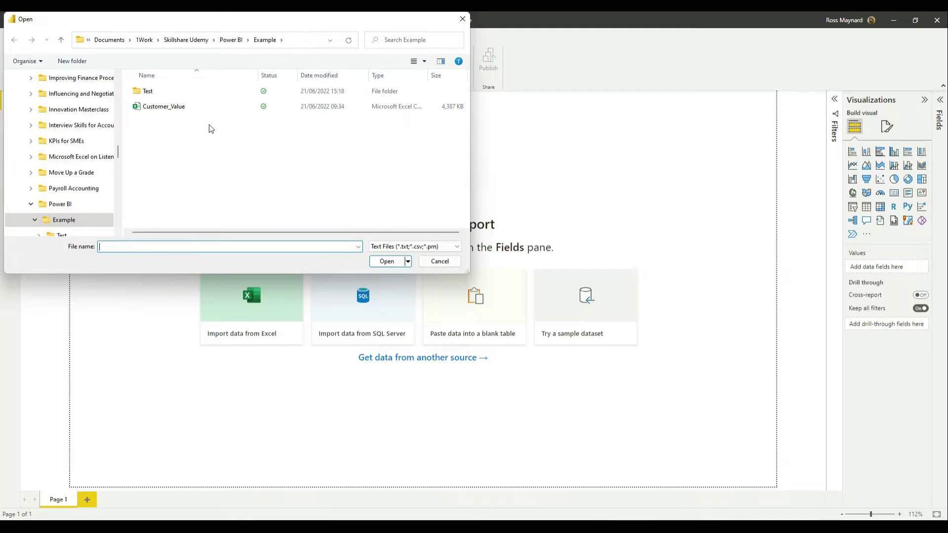
click(173, 108)
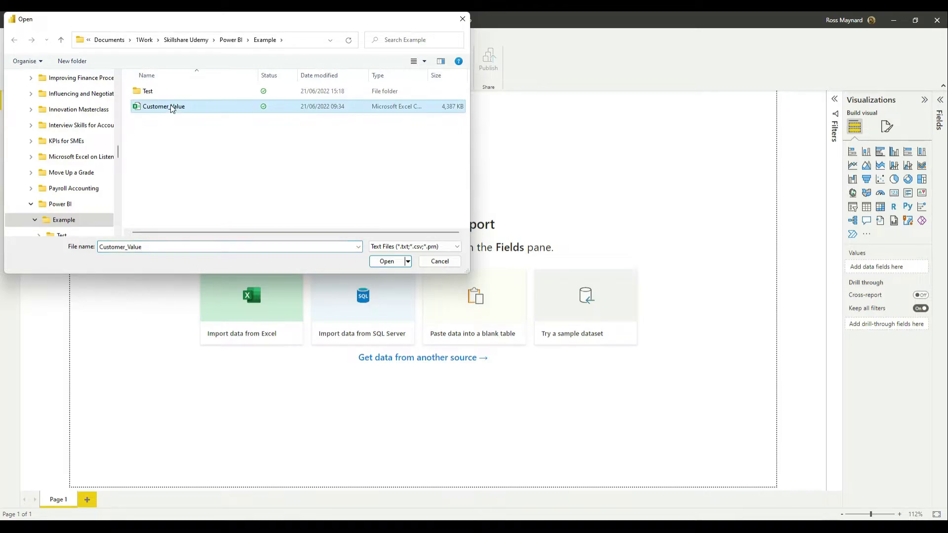
click(377, 262)
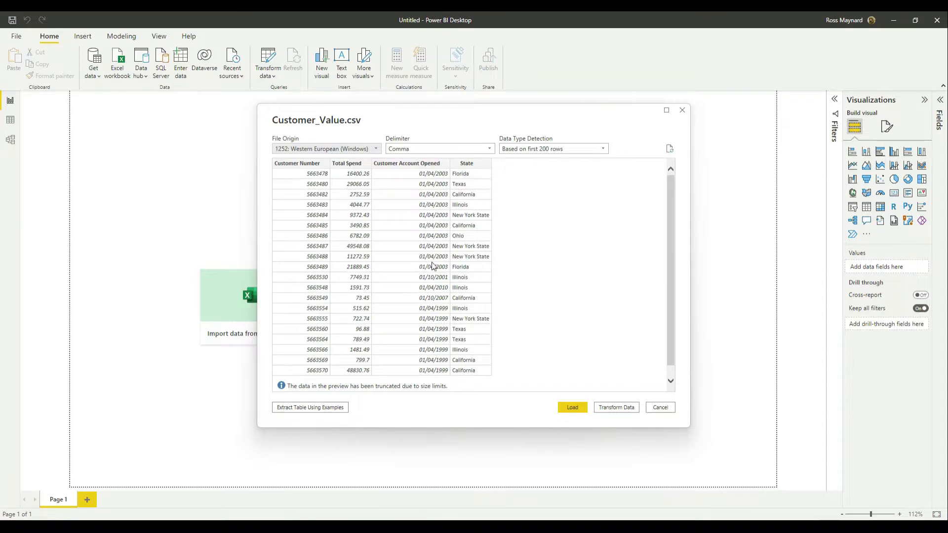
click(616, 408)
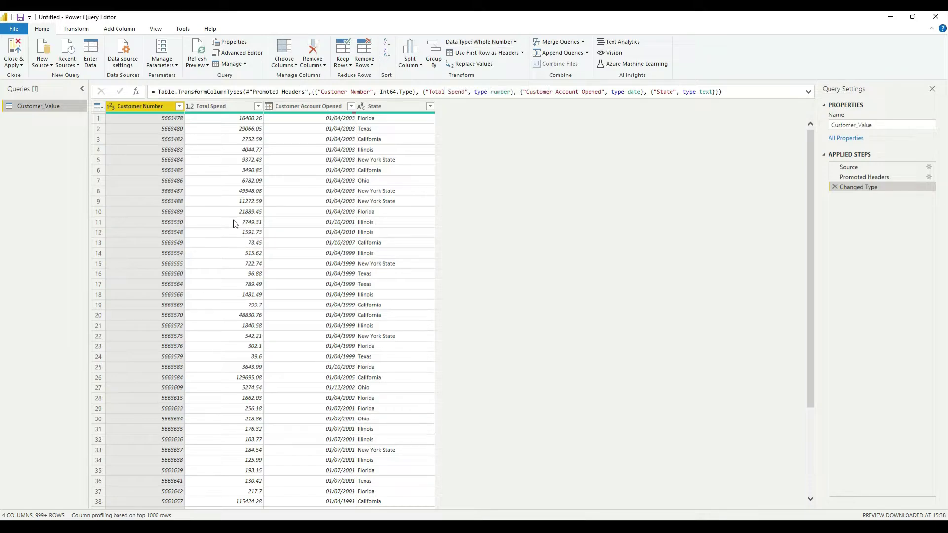
- Check the data types of the Total Spend, Customer Account Opened and State columns in the Customer_Value query
click(227, 106)
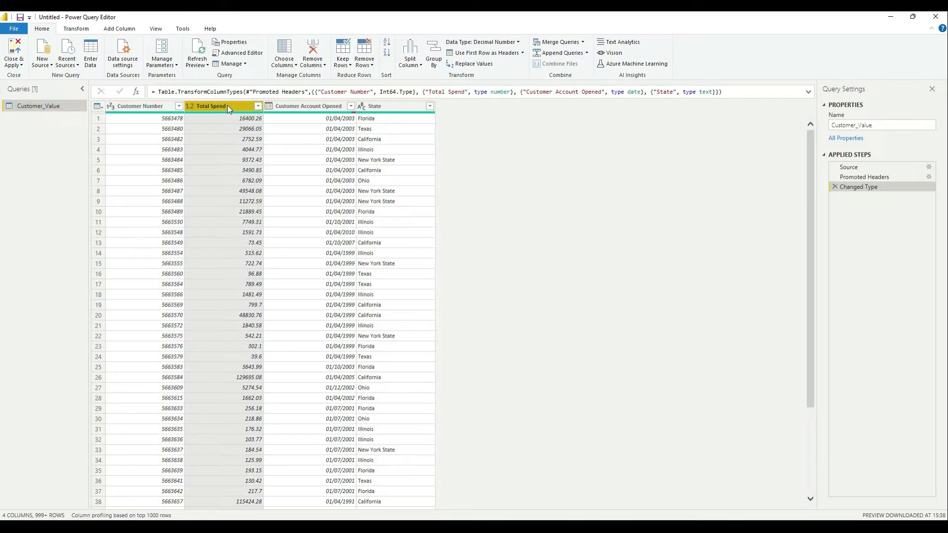
click(518, 42)
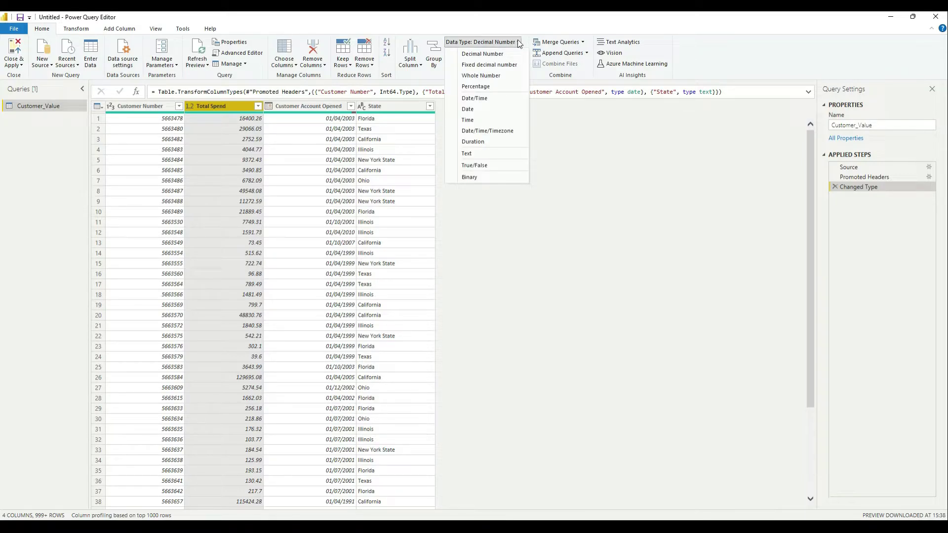
click(518, 42)
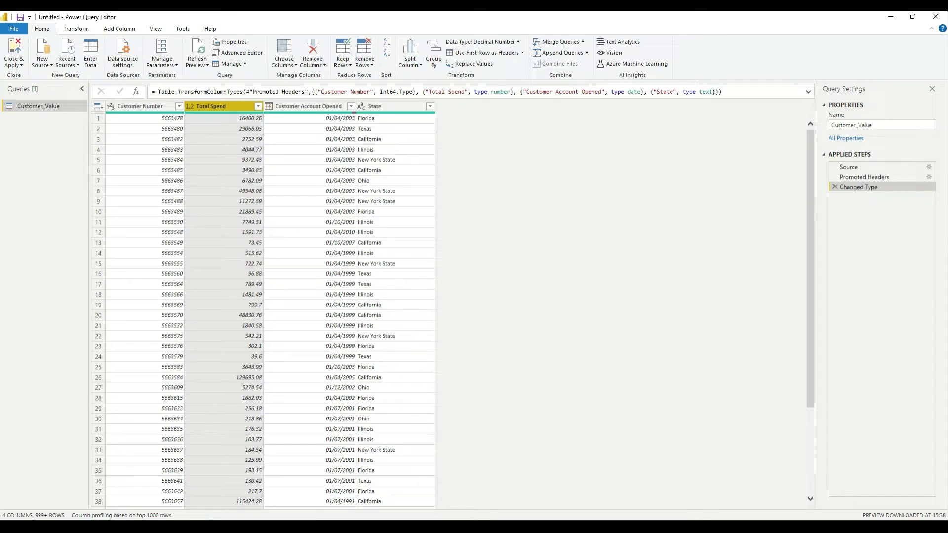
click(295, 107)
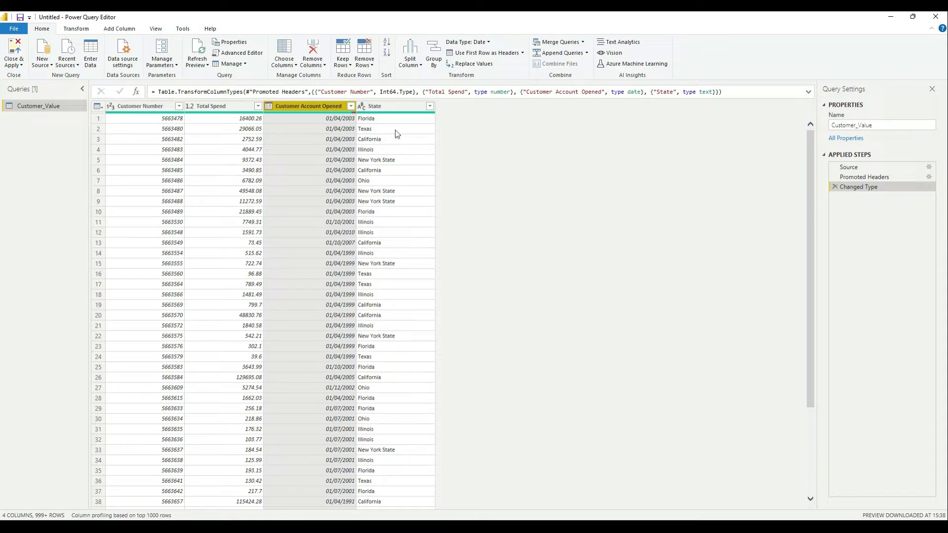
click(384, 107)
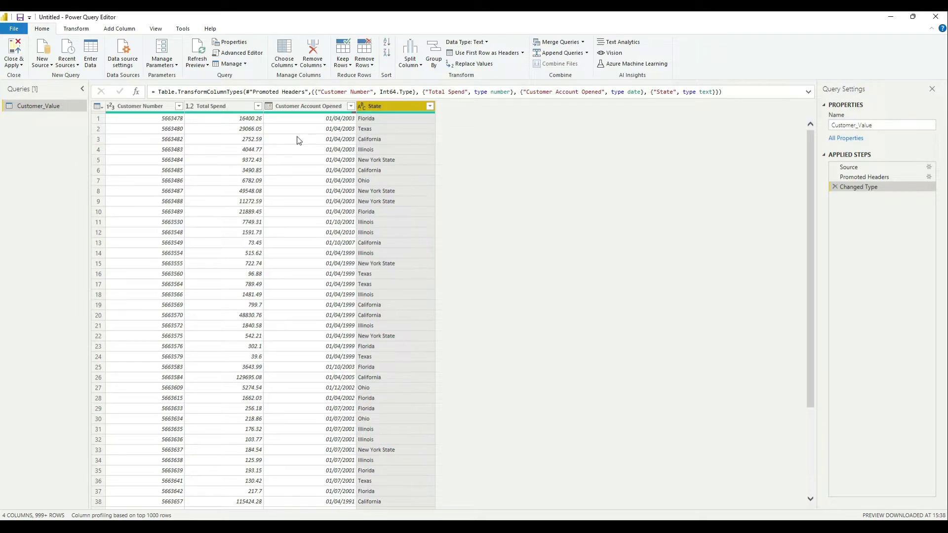
- Add a column that extracts the year from the Customer Account Opened dates
click(314, 106)
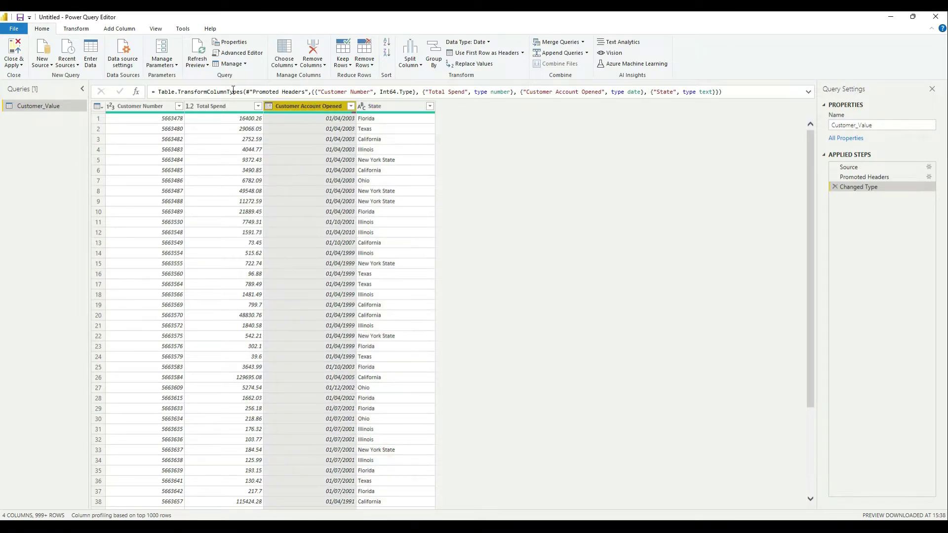
click(119, 28)
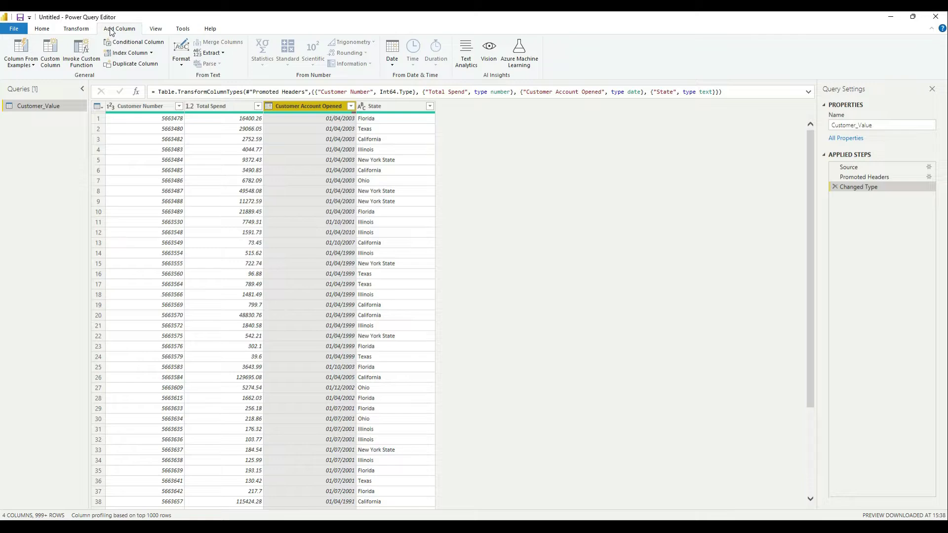
click(391, 66)
mouse_move(415, 107)
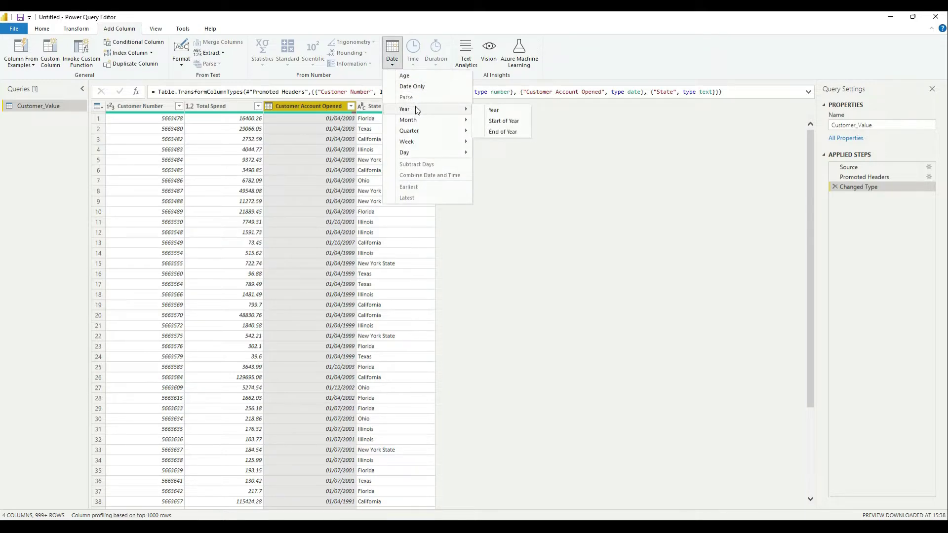
click(499, 112)
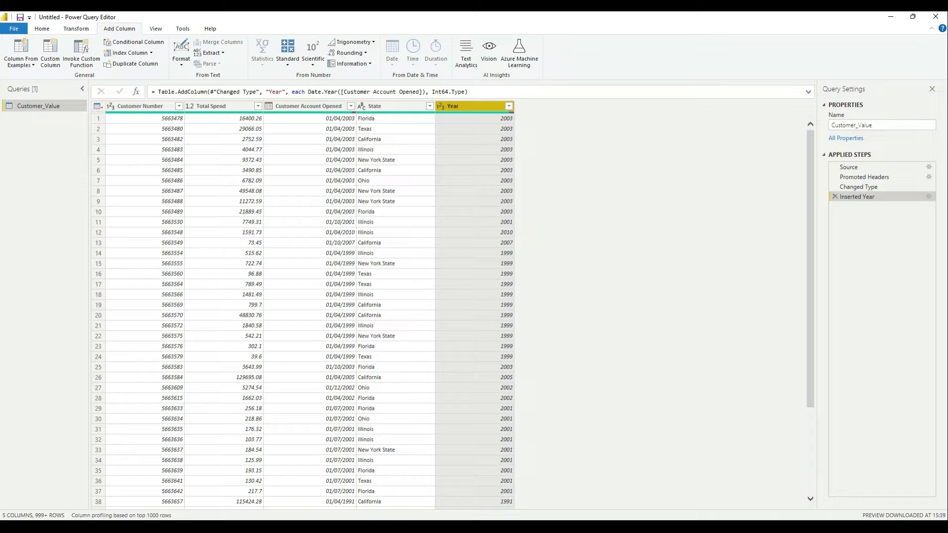
- Rename the new Year column to "Year Account Opened"
double_click(456, 105)
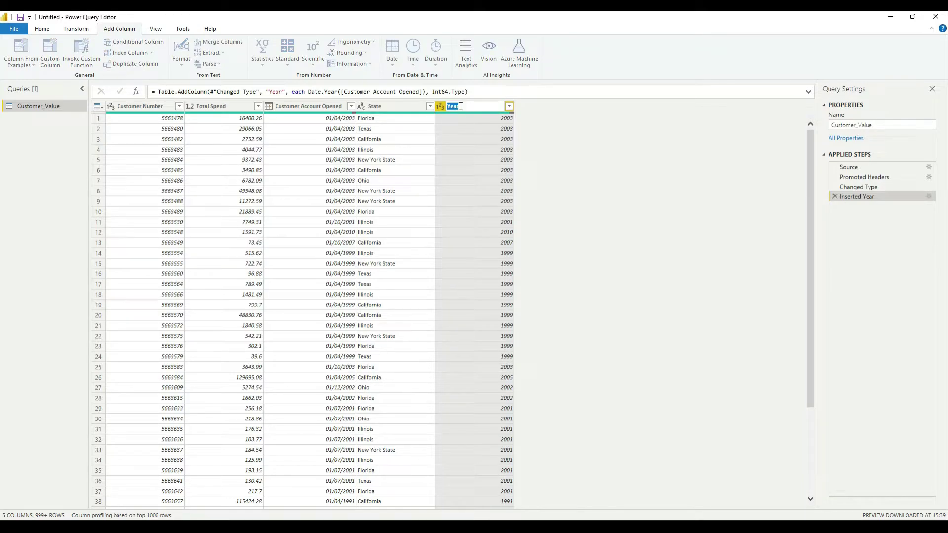
click(460, 106)
text(Account Opened)
key(Return)
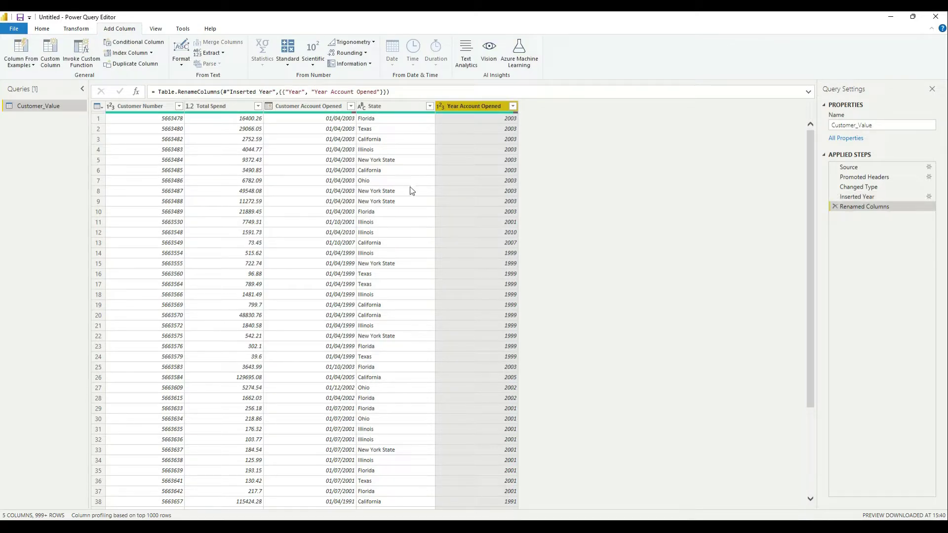
- Add a column with the name of the month taken from the Customer Account Opened dates
click(312, 106)
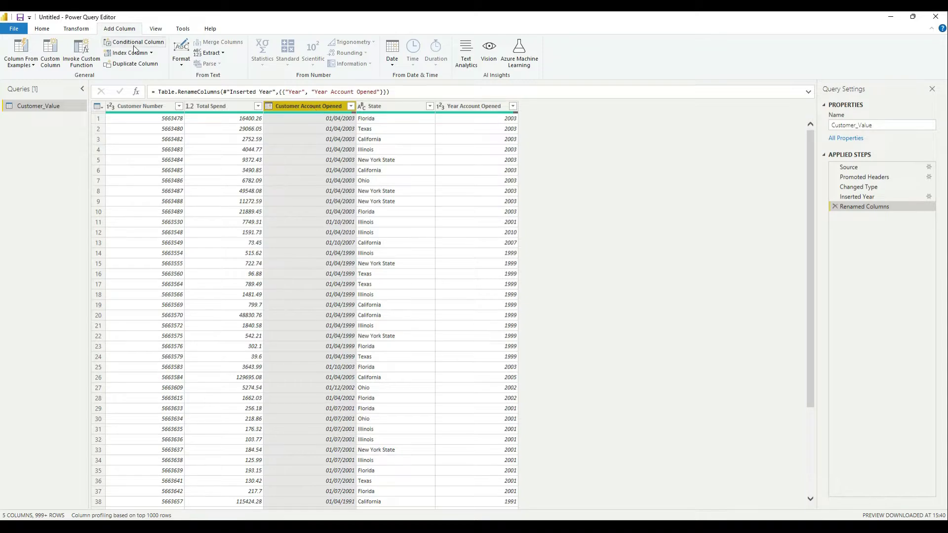
click(391, 62)
mouse_move(412, 123)
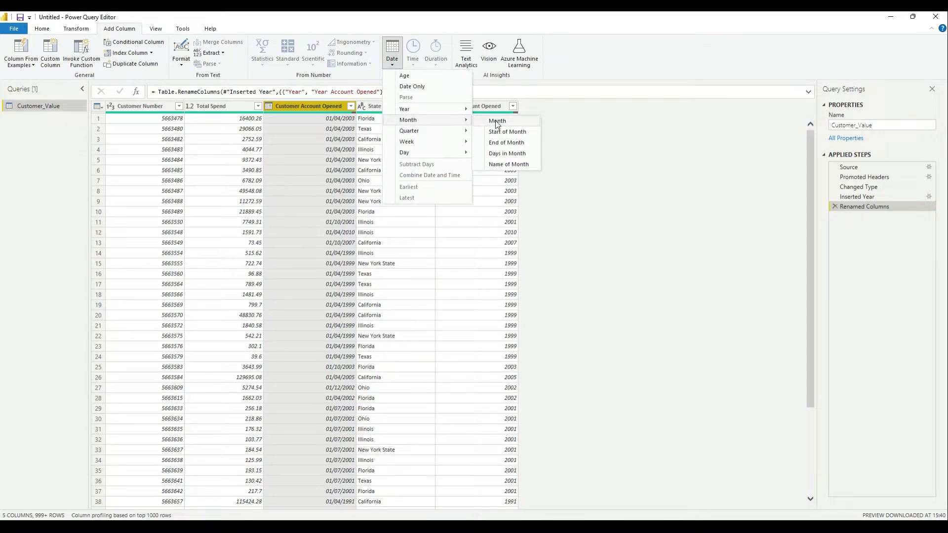
click(511, 165)
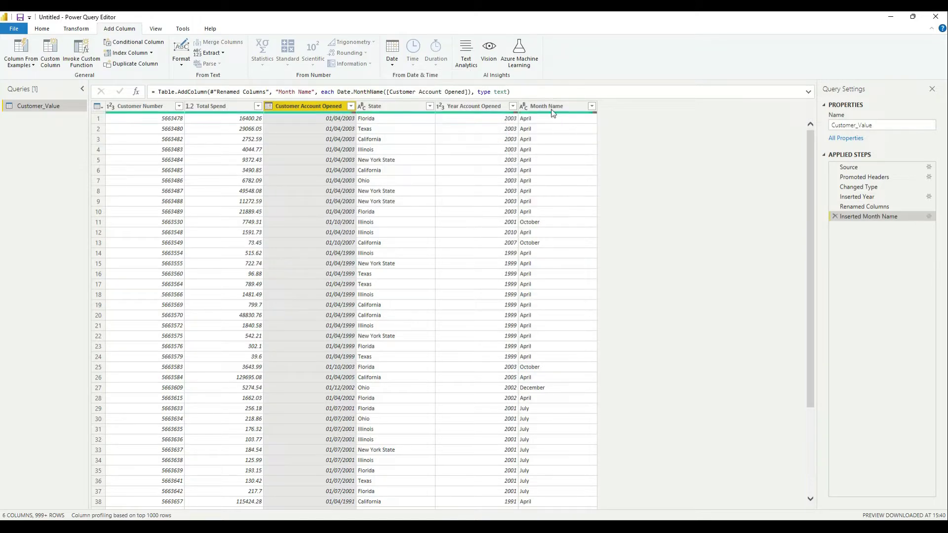
- Rename the Month Name column to "Month Account Opened"
double_click(549, 105)
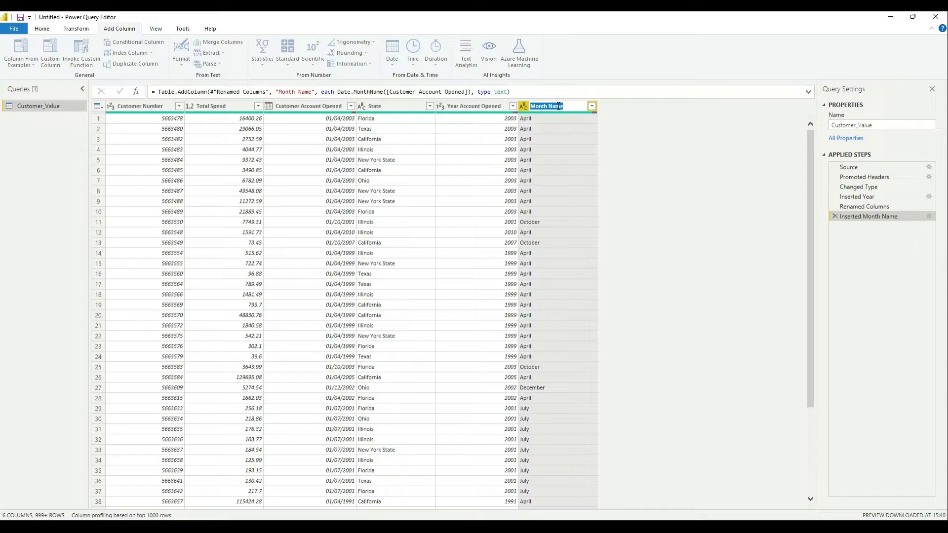
double_click(560, 106)
text(Account Opened)
key(Return)
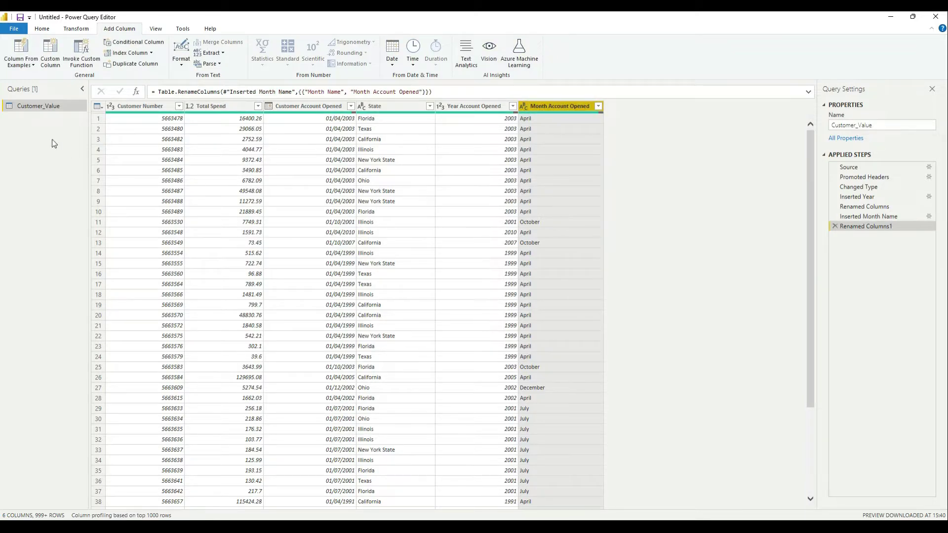
- Close the Power Query Editor with the changes applied and expand the Customer_Value table in the report's field list
click(42, 28)
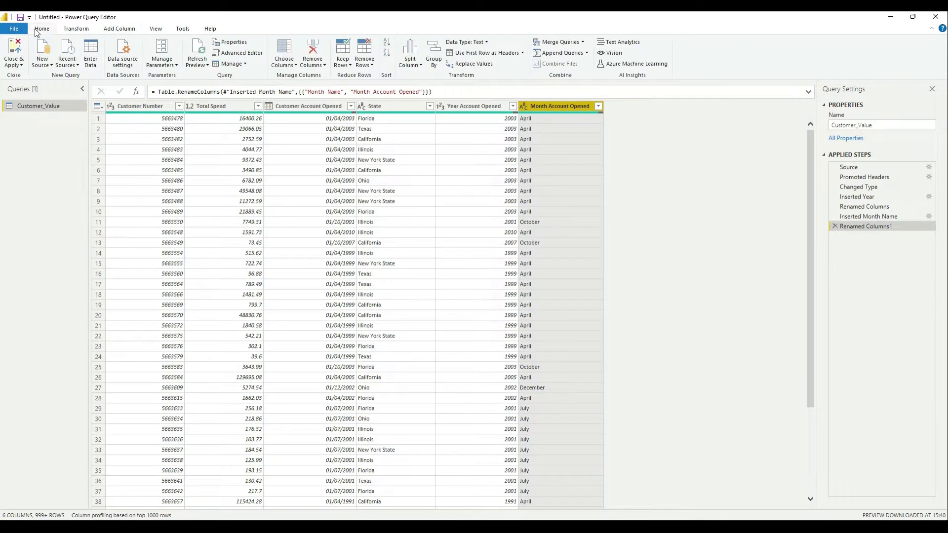
click(14, 65)
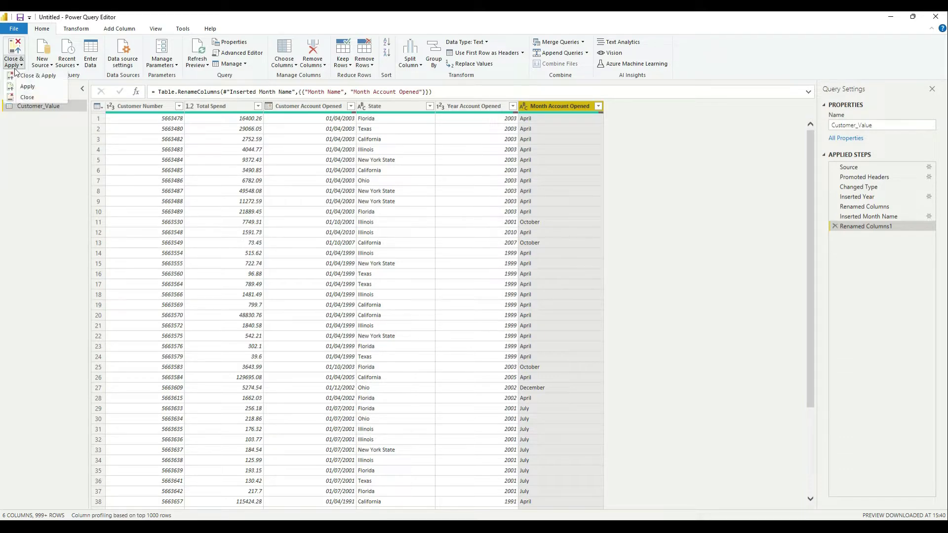
click(27, 97)
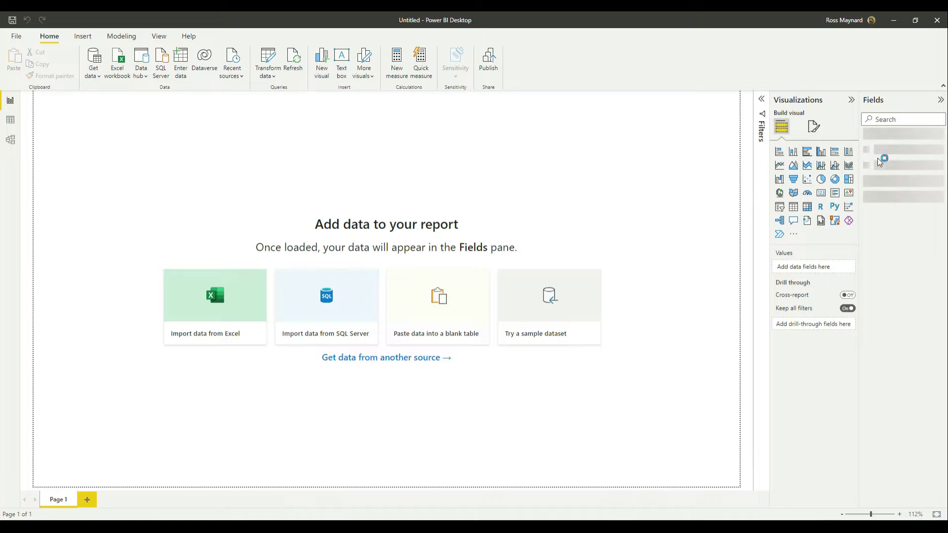
click(867, 139)
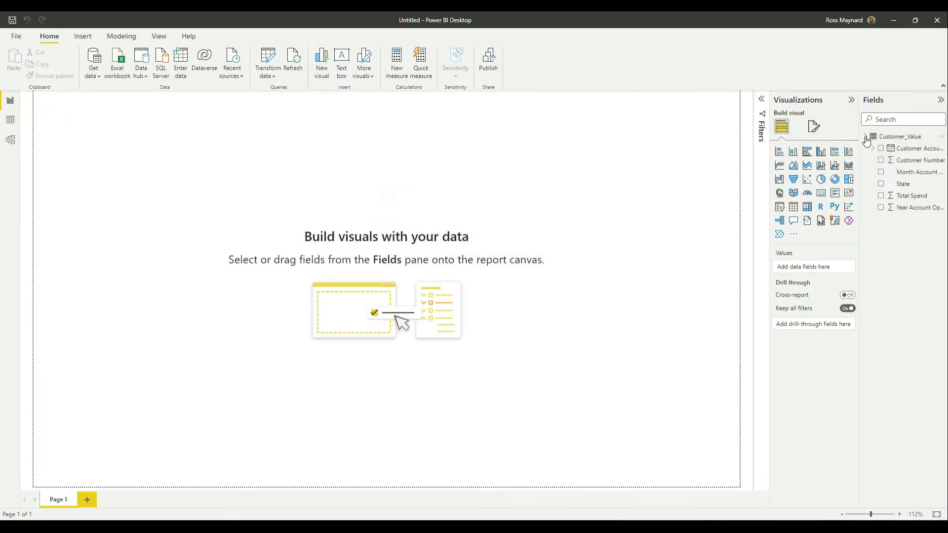
- Import the Transactions sheet from the Transactions Excel workbook and open it for transformation in the Power Query Editor
click(97, 79)
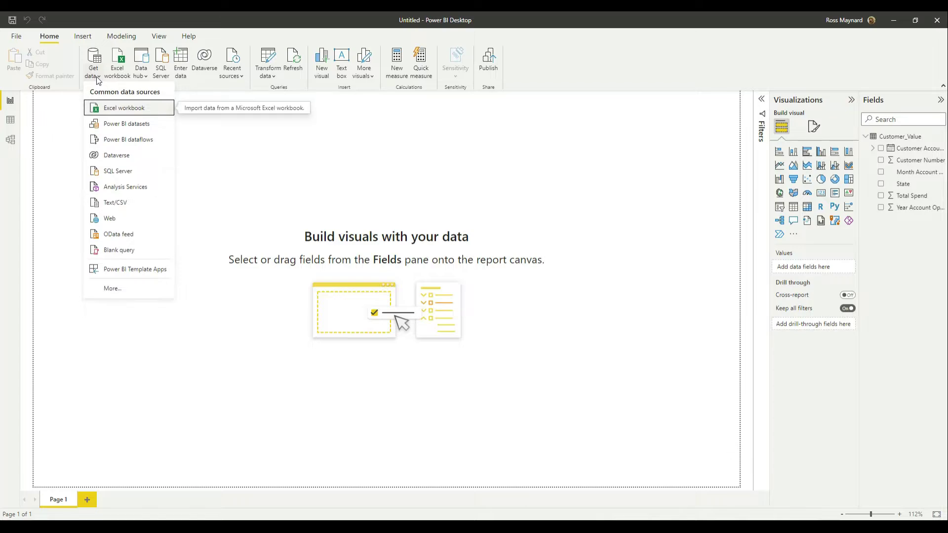
click(104, 110)
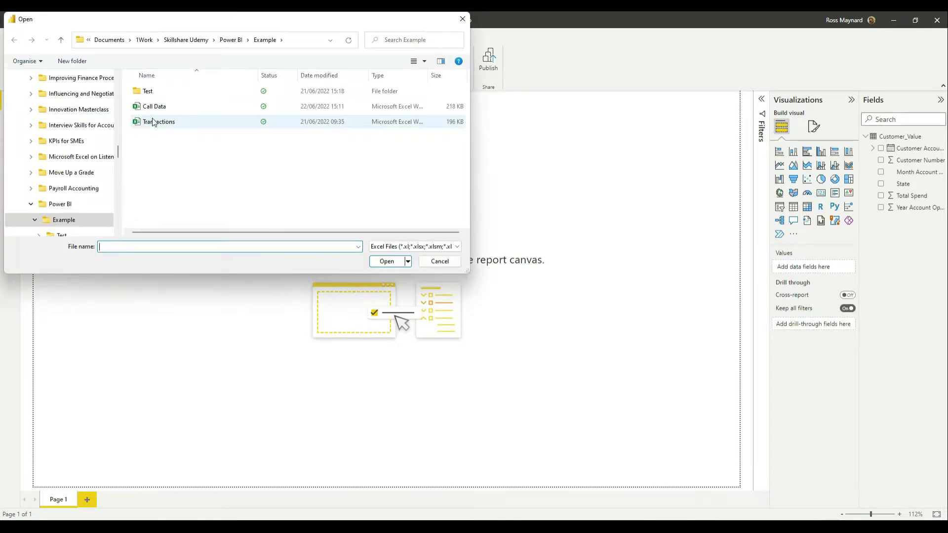
click(153, 122)
click(387, 262)
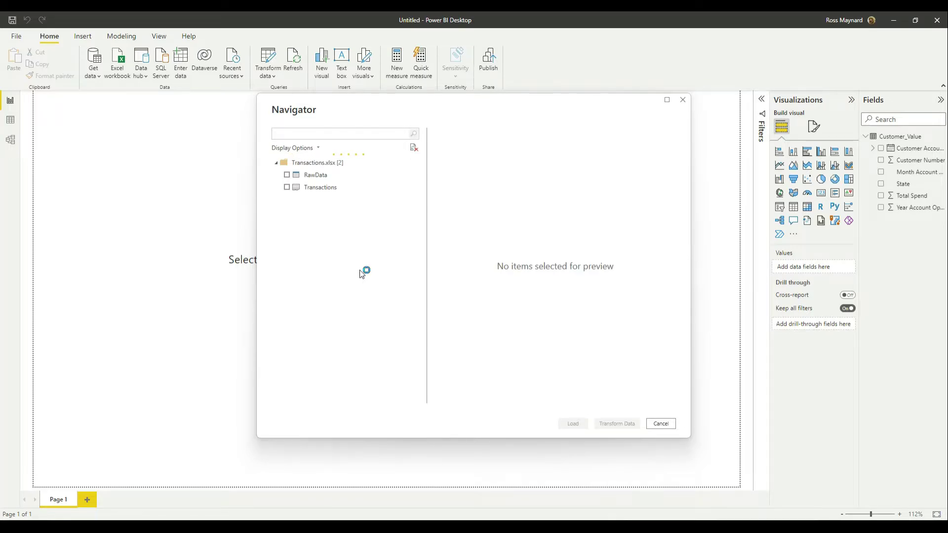
click(287, 188)
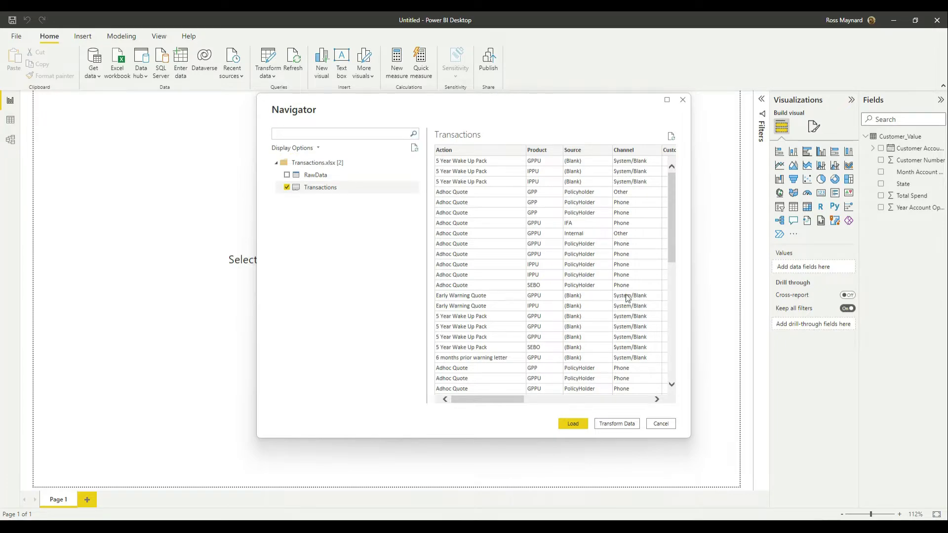
click(617, 424)
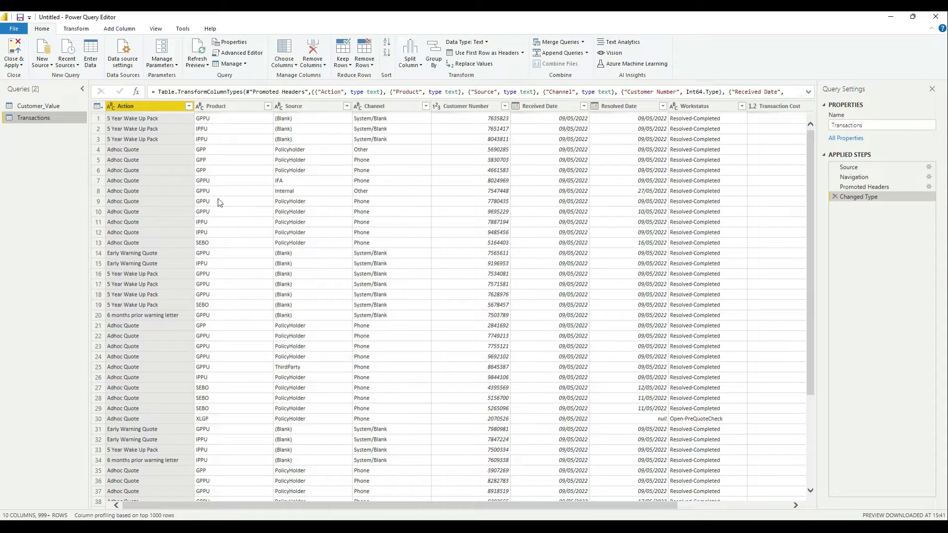
- Check the data types of the Customer Number, Transaction Cost, Action, Product, Source and Channel columns in the Transactions query
click(464, 106)
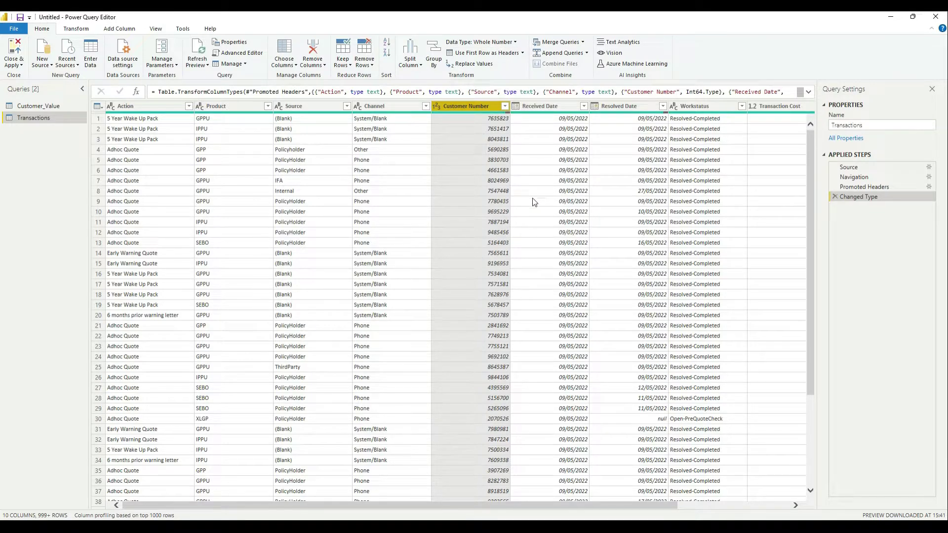
drag(669, 509, 731, 508)
click(713, 105)
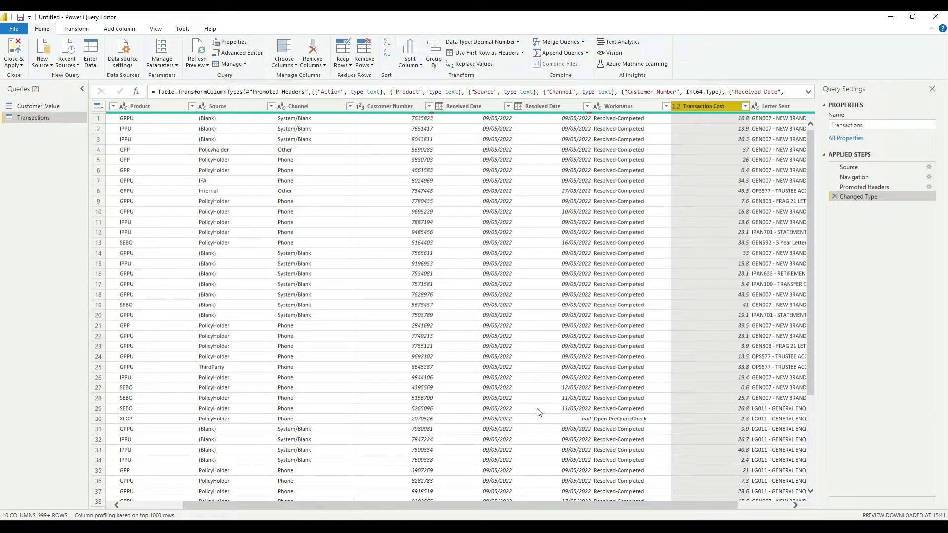
drag(567, 506, 490, 503)
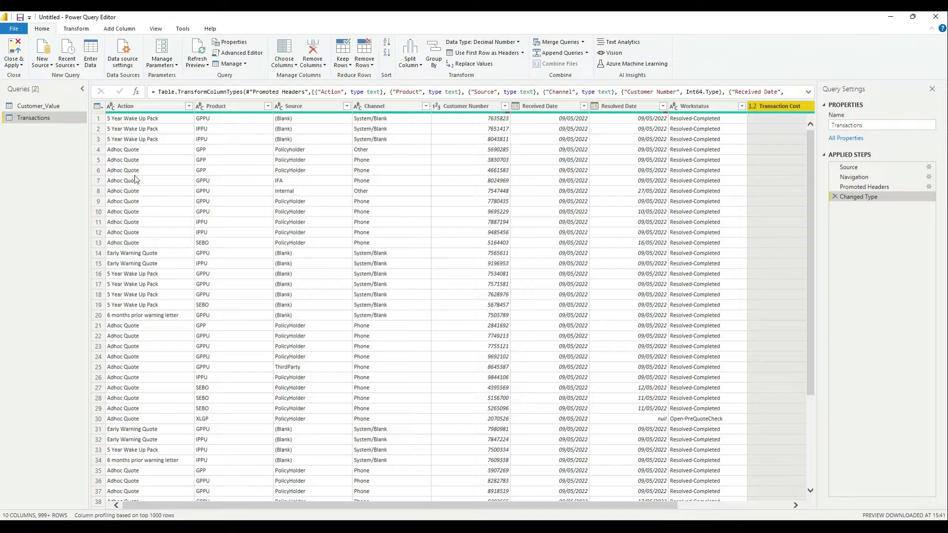
click(147, 107)
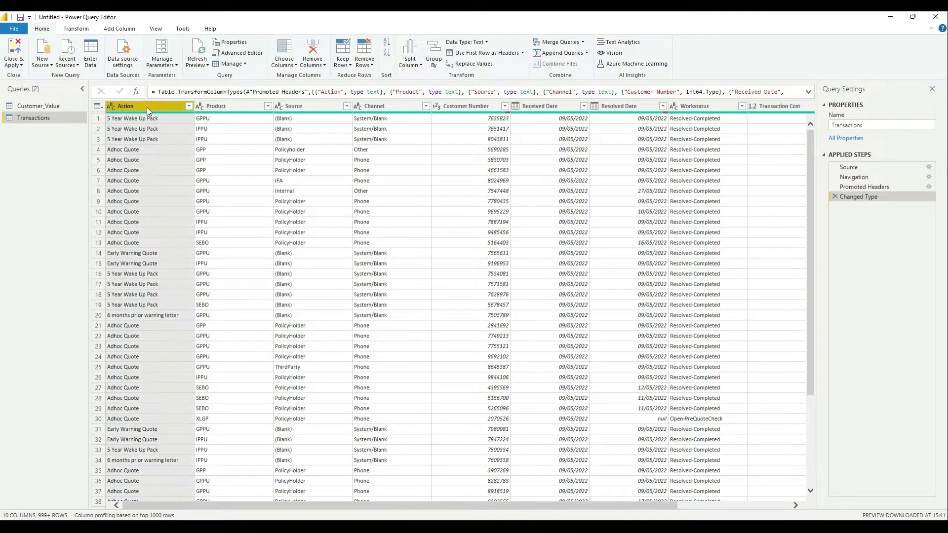
click(233, 104)
click(309, 106)
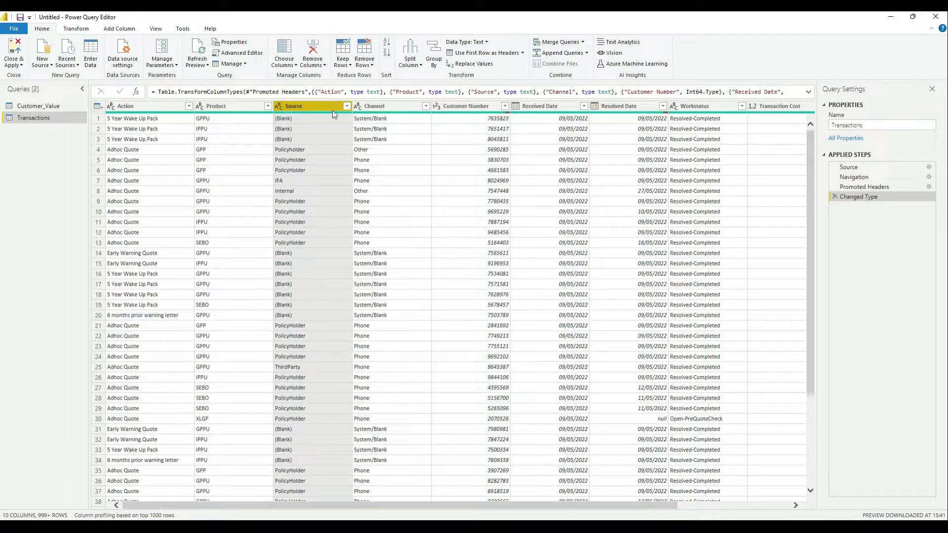
click(412, 109)
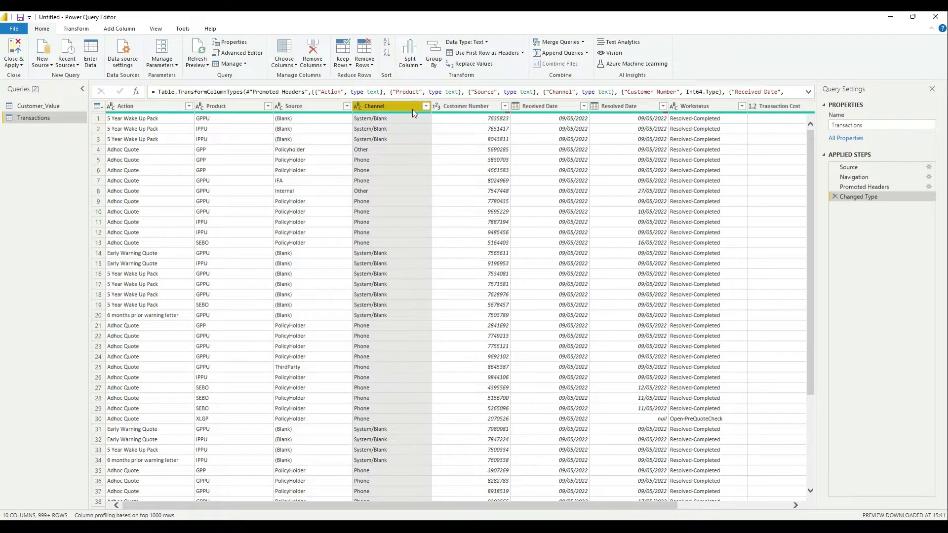
- Check the data types of the Received Date and Resolved Date columns and view the remaining columns in the Transactions query
click(551, 103)
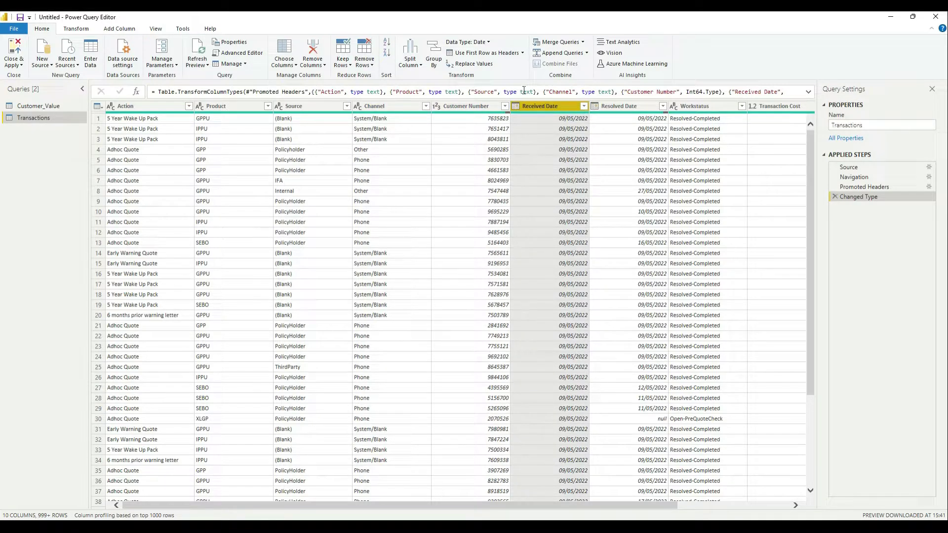
click(641, 108)
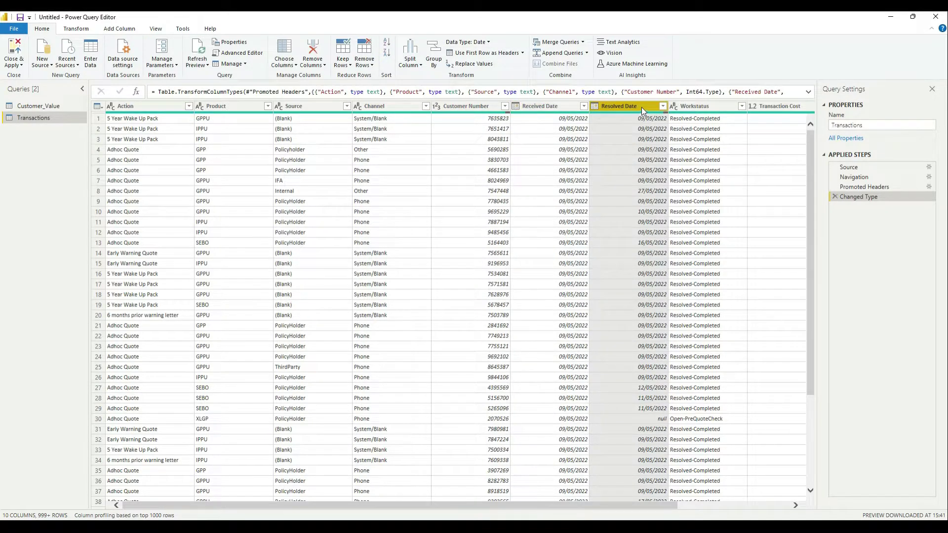
drag(670, 505, 790, 506)
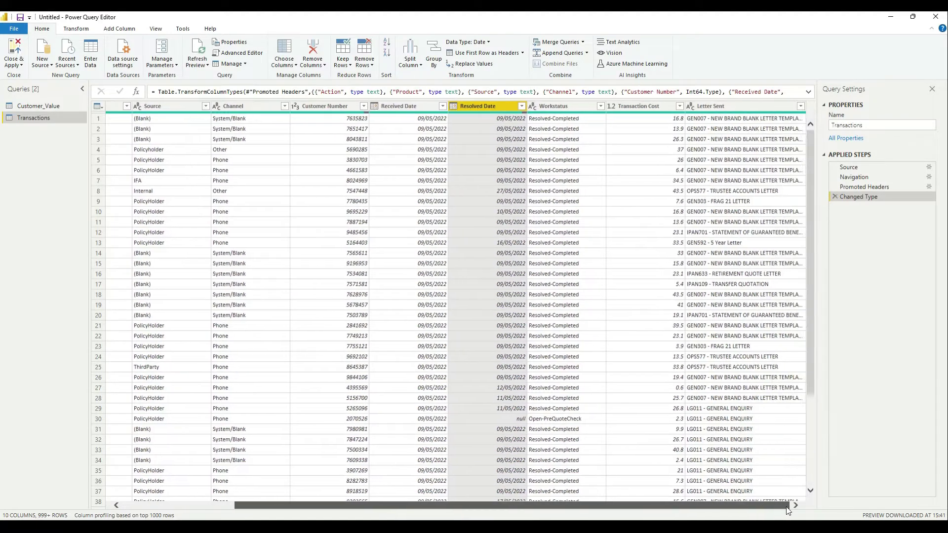
- Split the Letter Sent column by the custom delimiter "-" at each occurrence of the delimiter
click(721, 106)
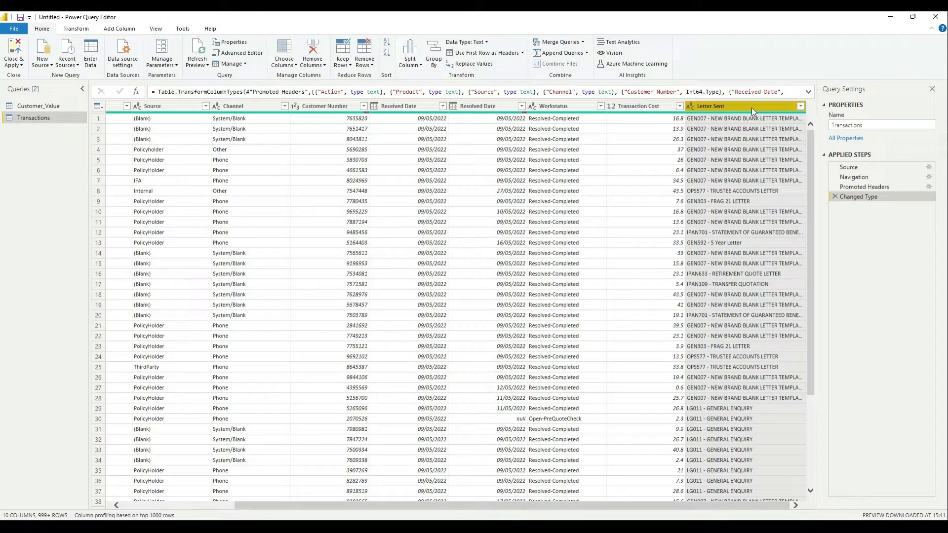
click(417, 63)
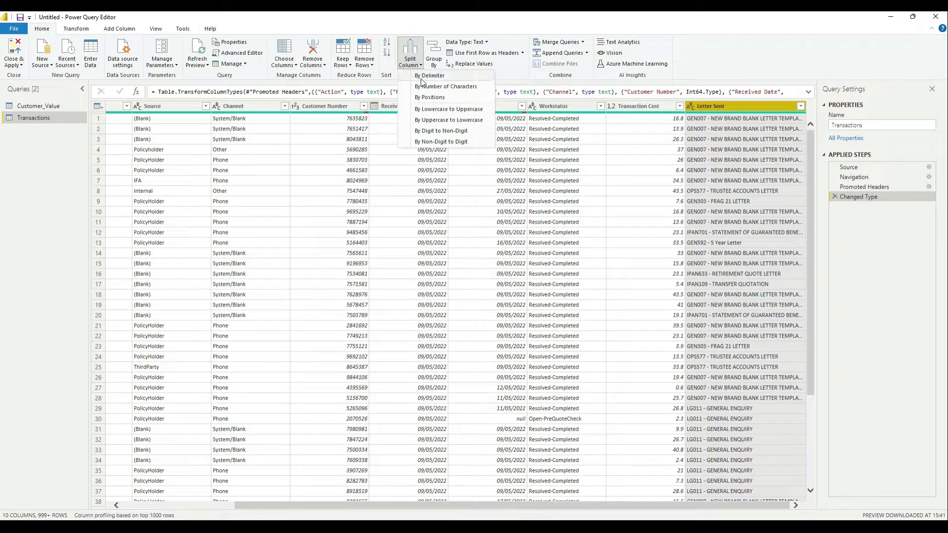
click(429, 75)
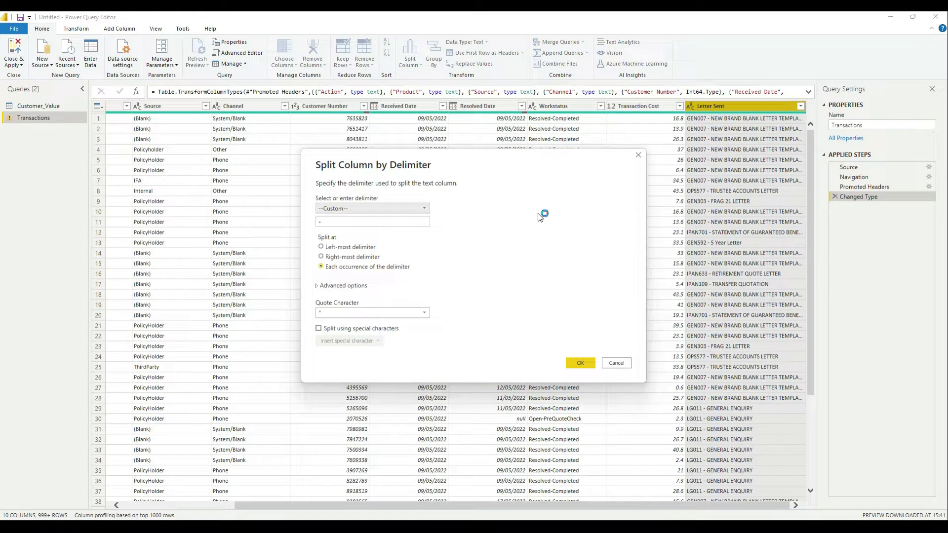
click(331, 220)
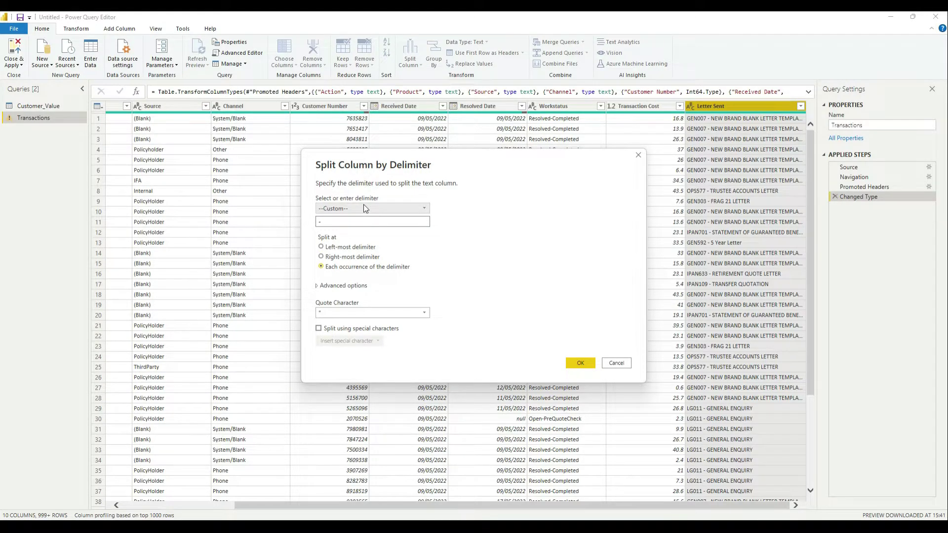
key(BackSpace)
click(575, 364)
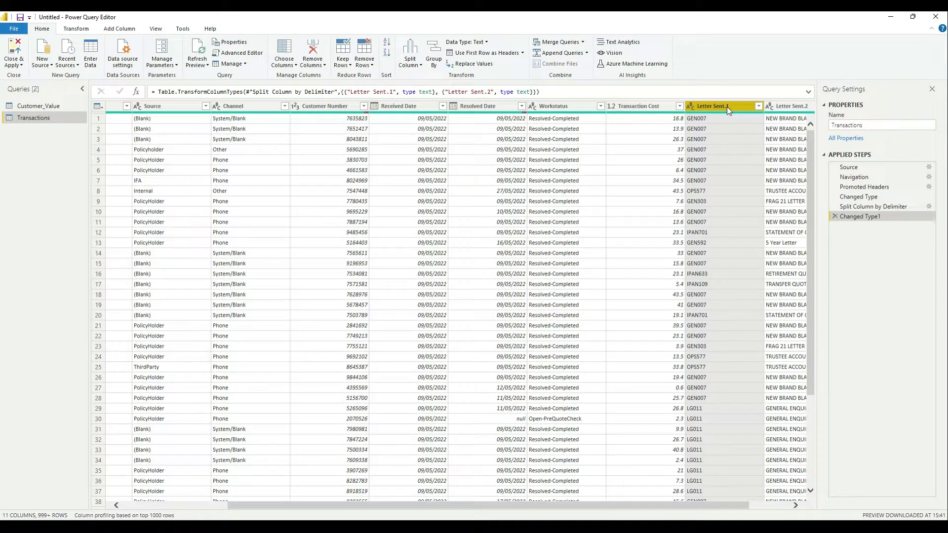
- Rename the Letter Sent.1 column to "Letter Code"
double_click(727, 107)
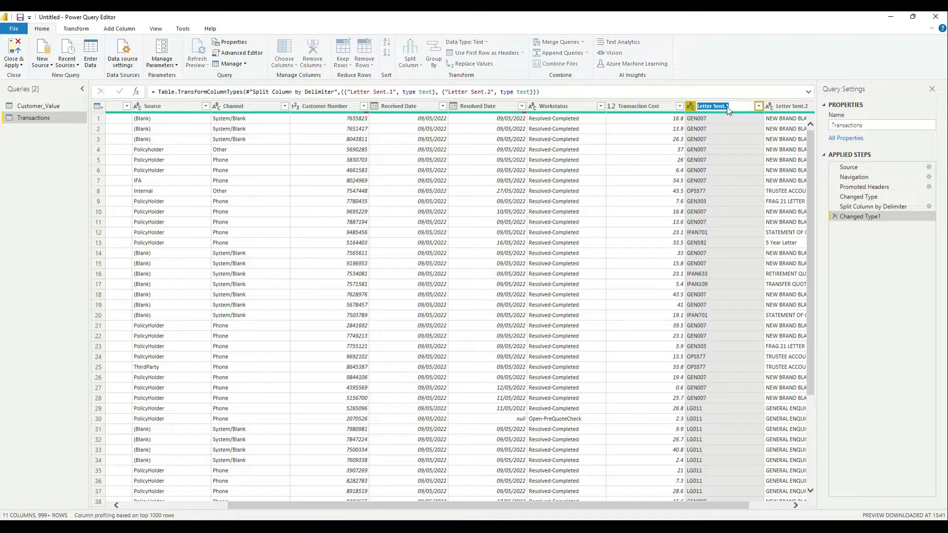
double_click(720, 107)
text(Code)
key(Return)
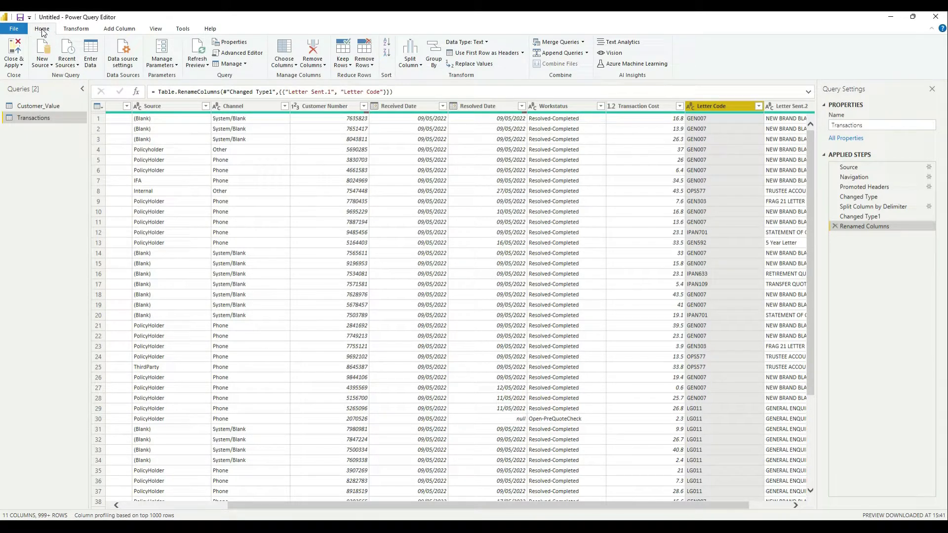
- Close the Power Query Editor with the Transactions changes applied and expand the Transactions table in the report's field list
click(15, 63)
click(27, 97)
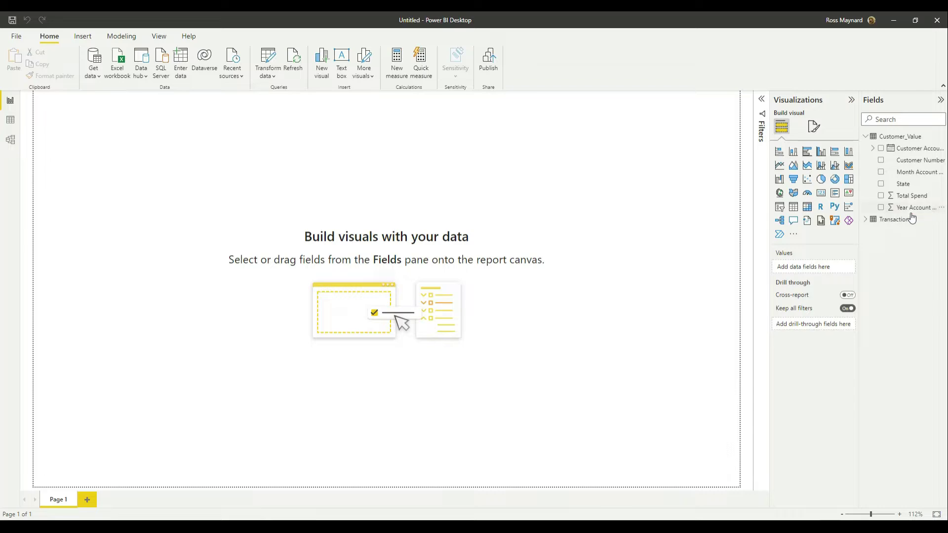
click(866, 219)
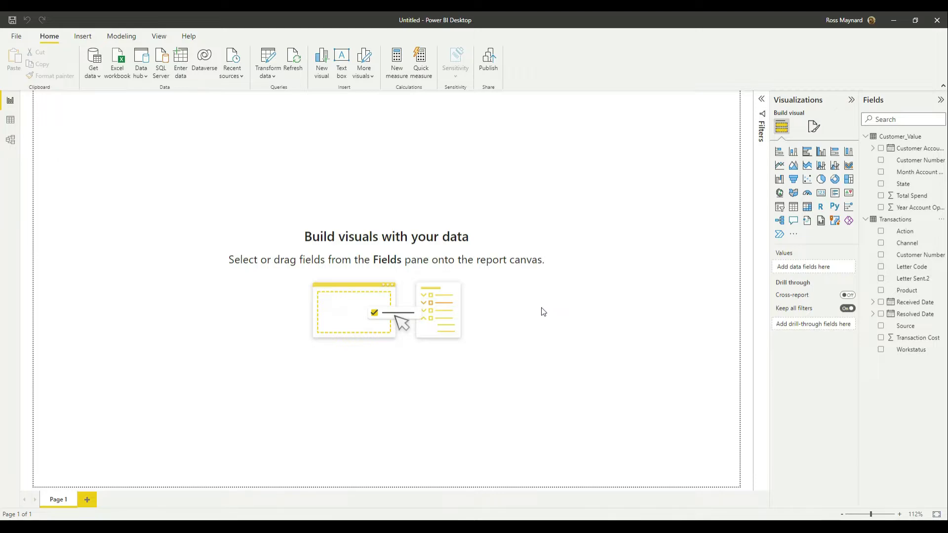
- Import the Call Data sheet from the Call Data Excel workbook and open it for transformation in the Power Query Editor
click(92, 72)
click(114, 108)
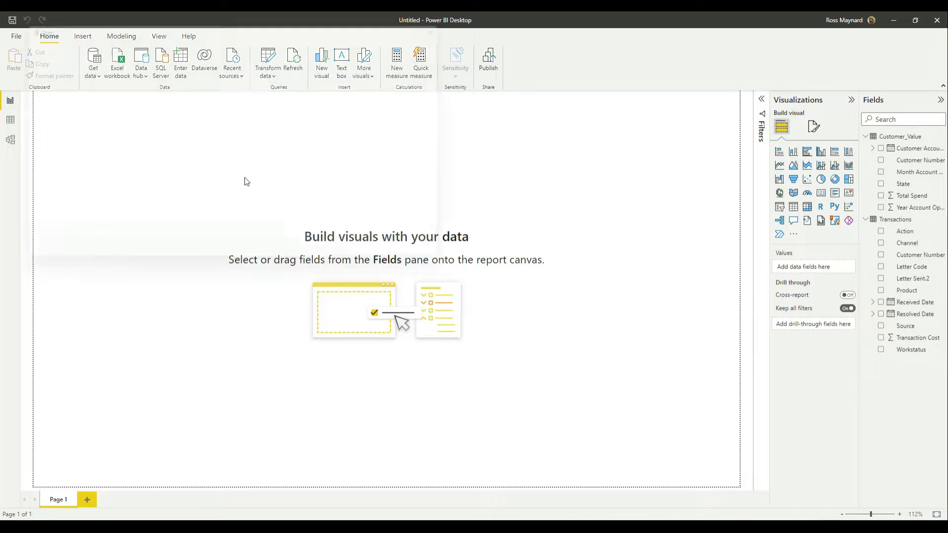
click(167, 108)
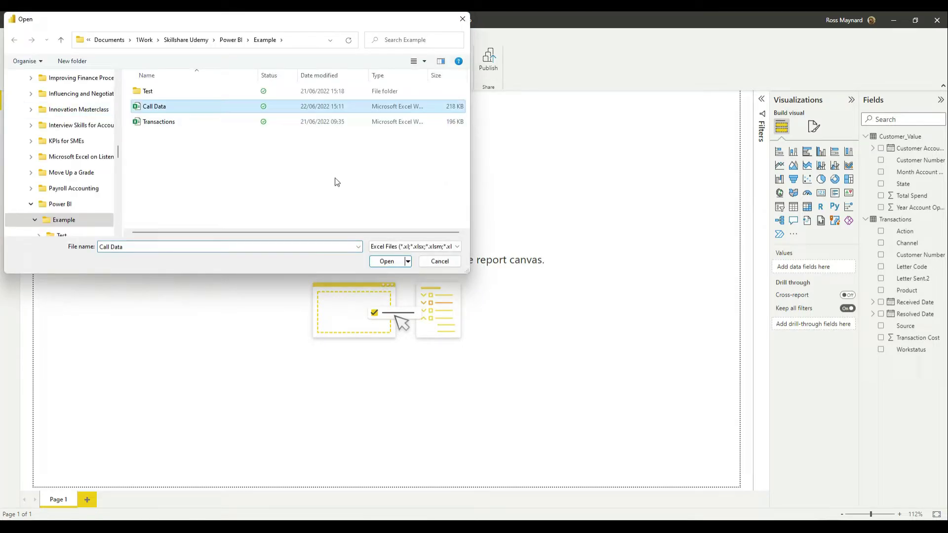
click(386, 262)
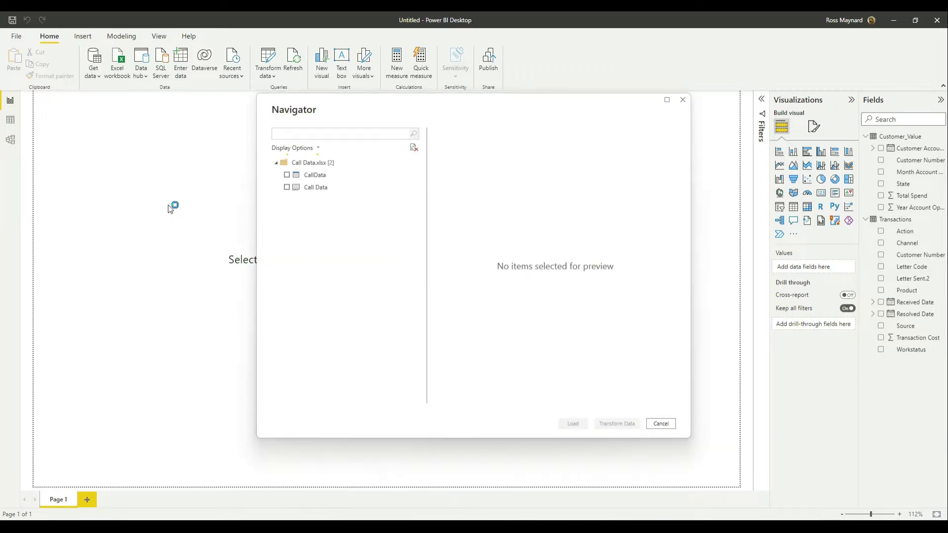
click(287, 187)
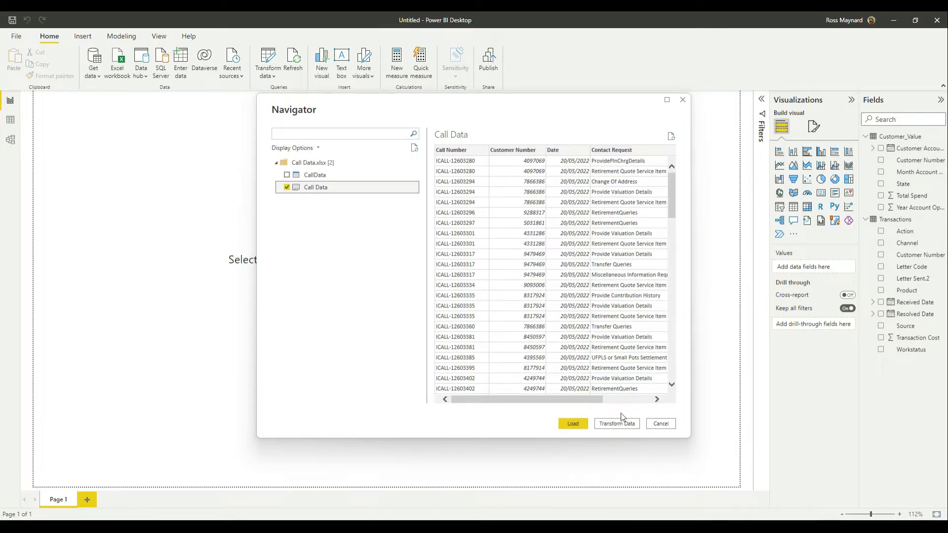
click(618, 425)
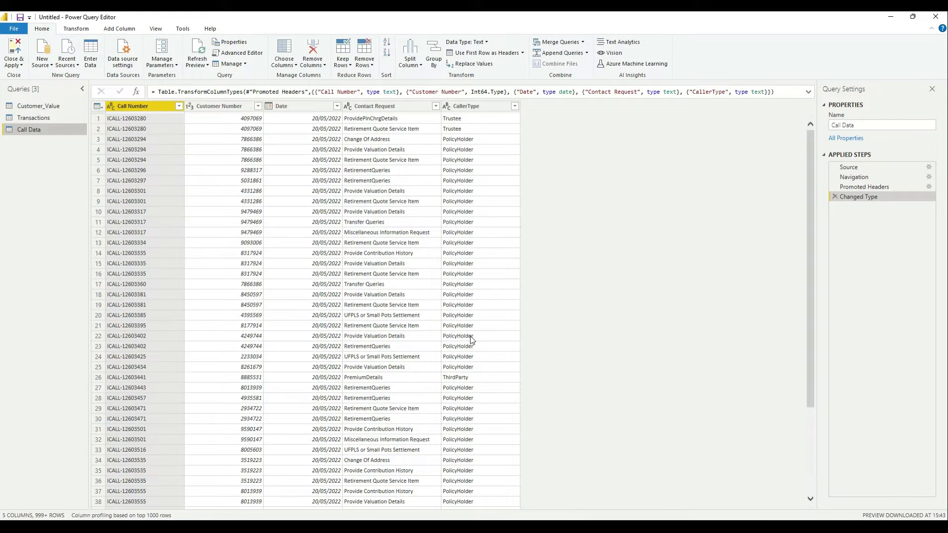
- Check the Customer Number column's data type in Call Data and add a name-of-month column based on the Date column
click(219, 106)
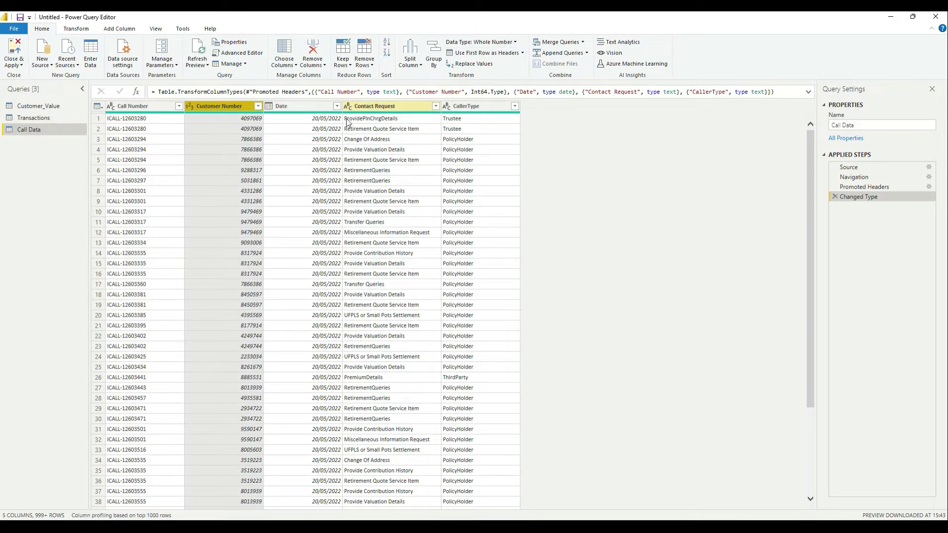
click(312, 106)
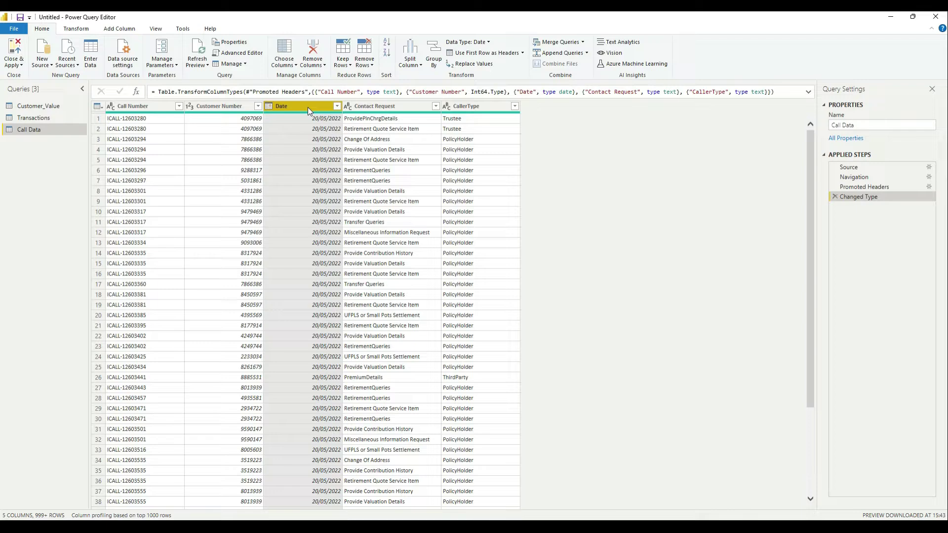
click(116, 30)
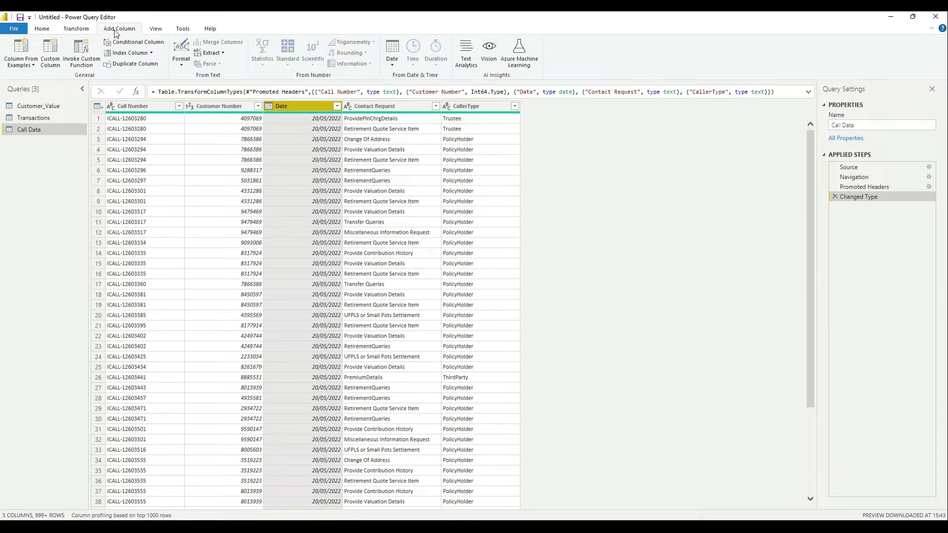
click(392, 56)
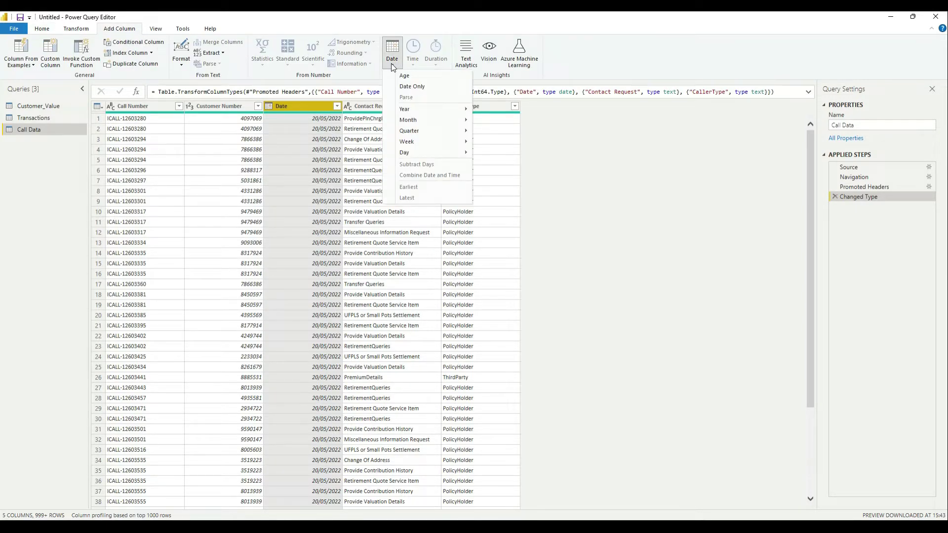
mouse_move(408, 120)
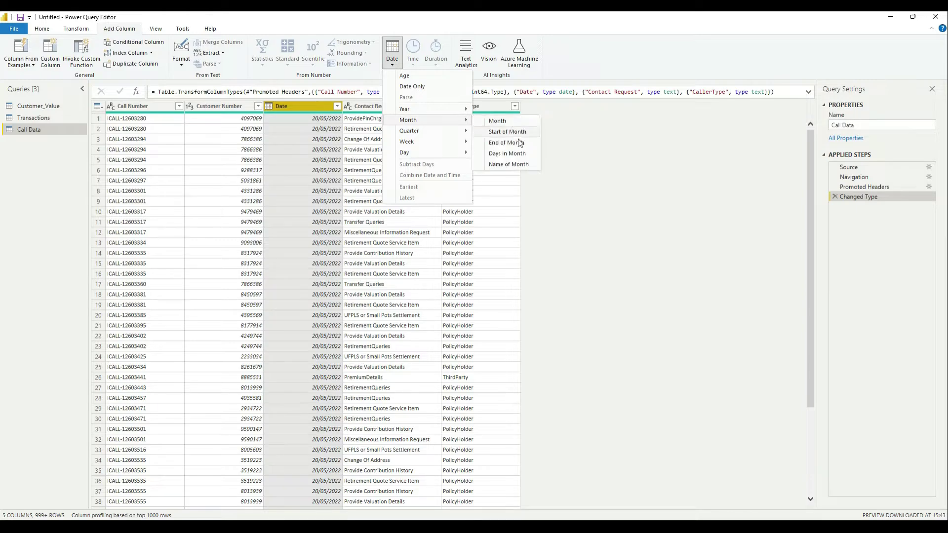
click(514, 164)
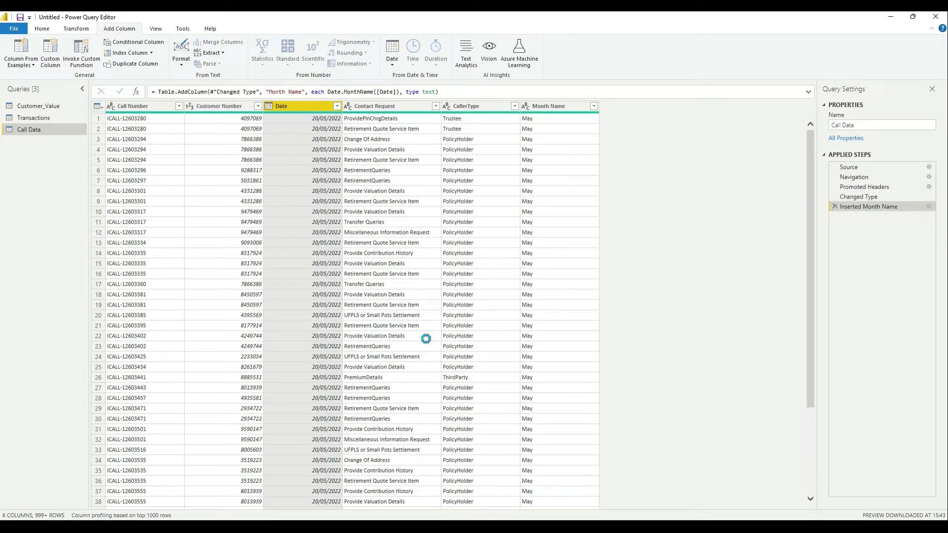
- Rename the Month Name column to "Month of Call" and move it directly after the Date column
click(567, 104)
double_click(562, 106)
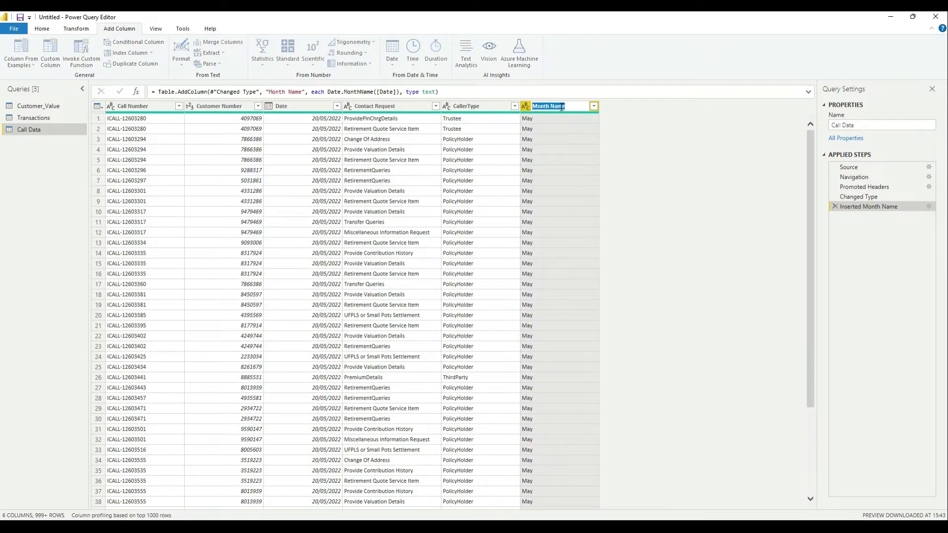
double_click(561, 107)
text(of Call)
key(Return)
drag(573, 106, 394, 104)
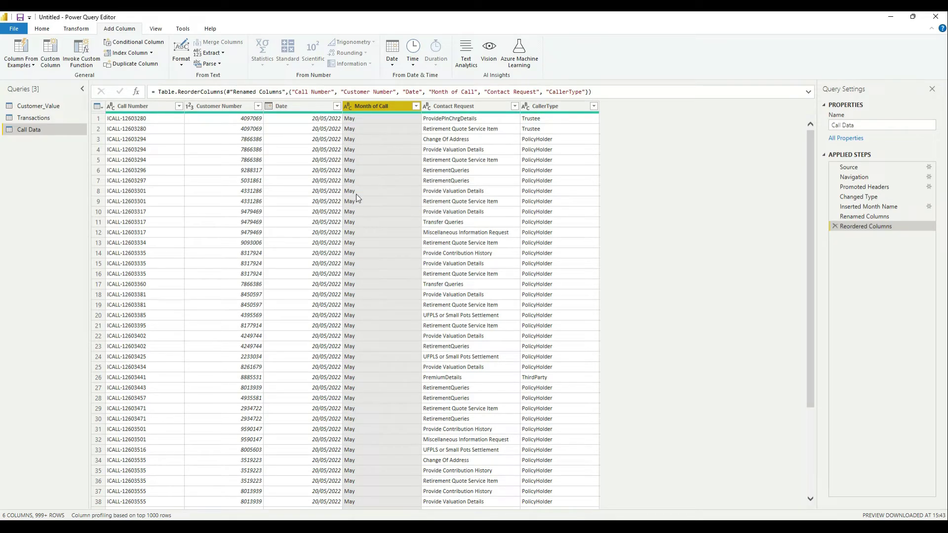
- Add a column with the day number extracted from the Date column of Call Data
click(309, 109)
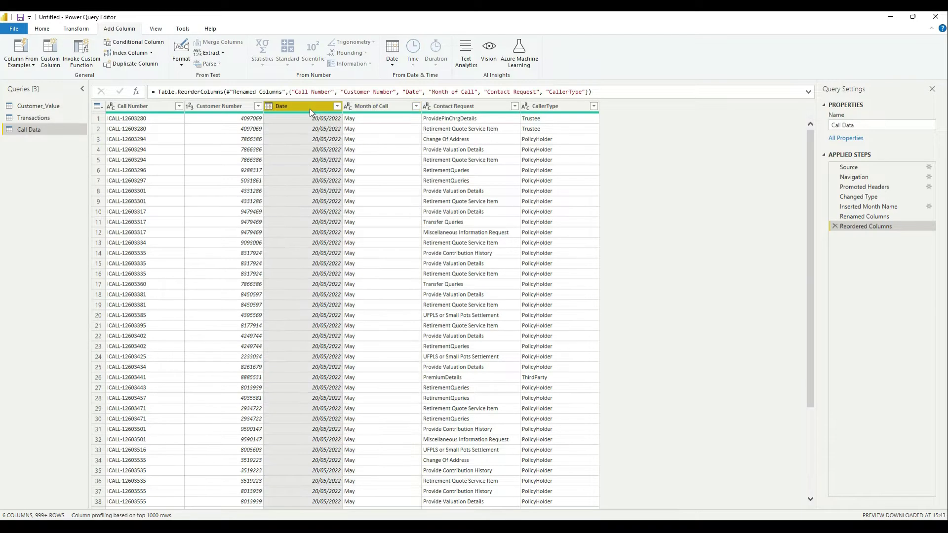
click(390, 67)
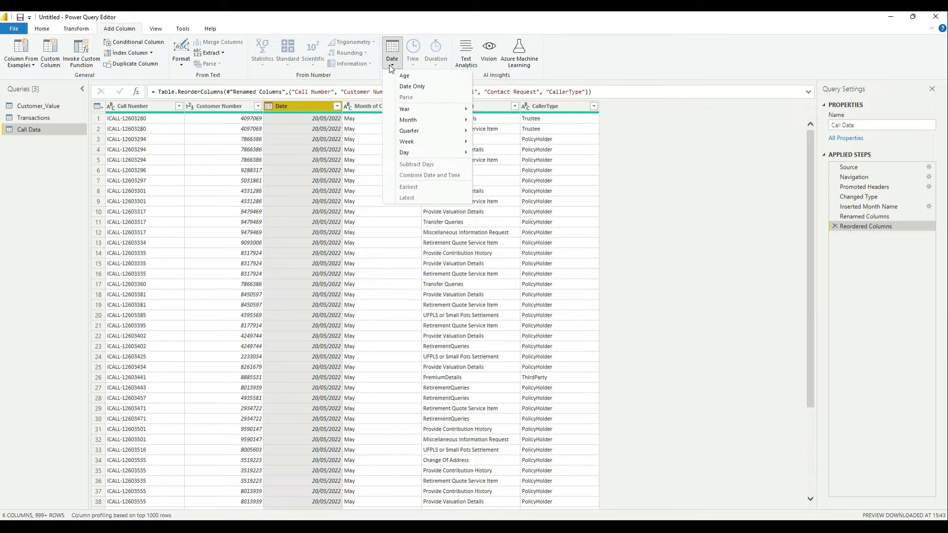
mouse_move(408, 155)
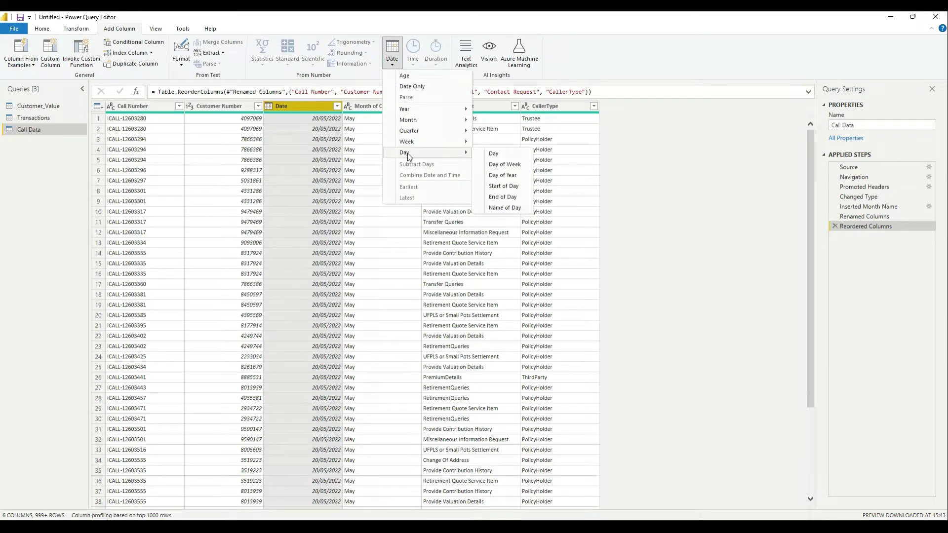
click(493, 153)
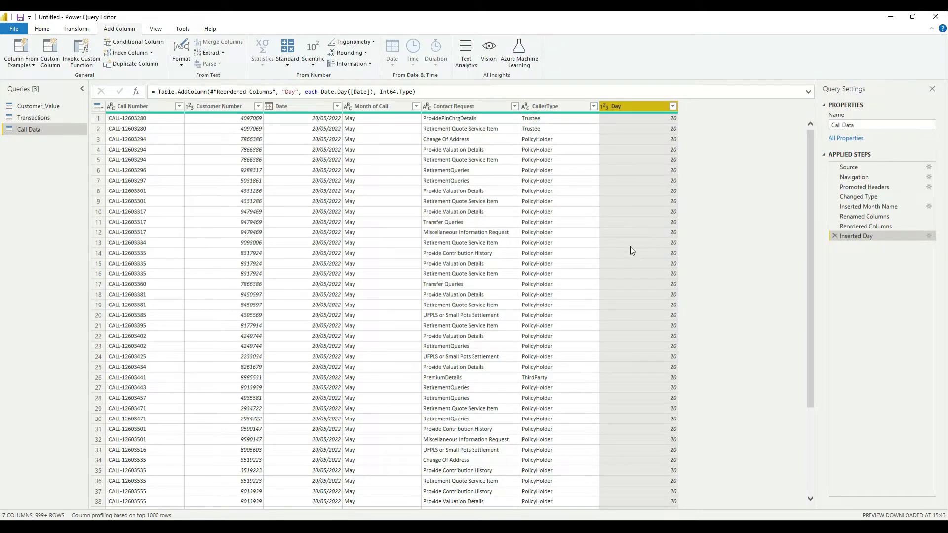
- Rename the Day column to "Day of Call" and move it between the Date and Month of Call columns
double_click(623, 108)
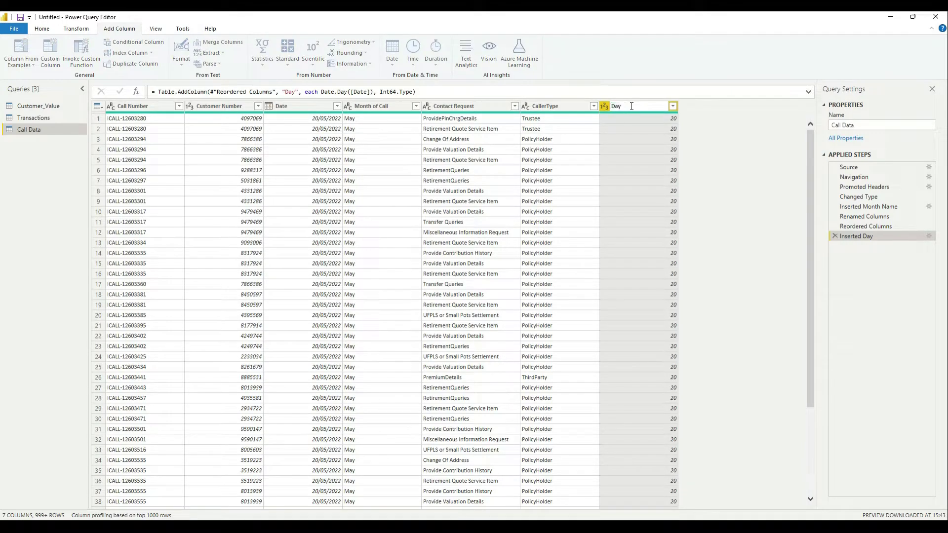
text(of Call)
key(Return)
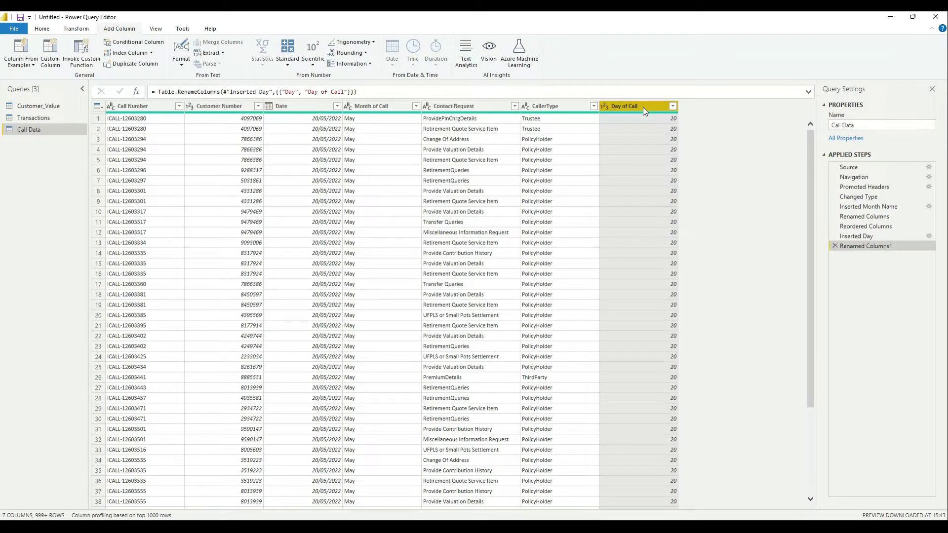
drag(643, 108, 433, 214)
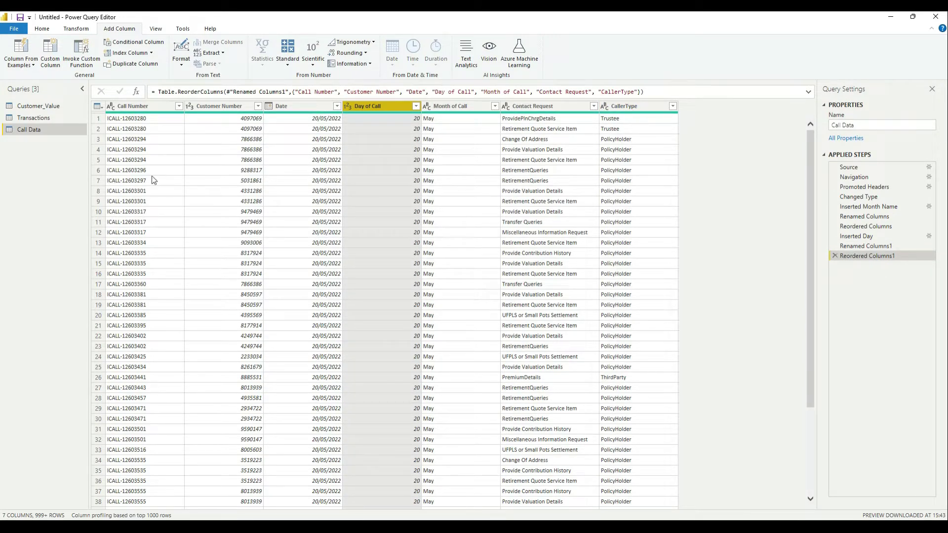
- Close the Power Query Editor with the Call Data changes applied and expand the Call Data table in the report's field list
click(42, 28)
click(16, 62)
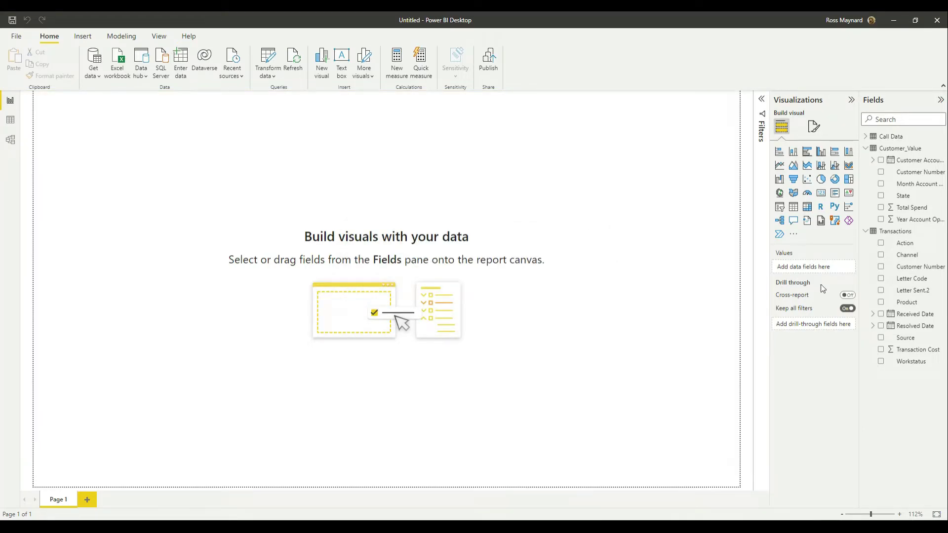
click(868, 137)
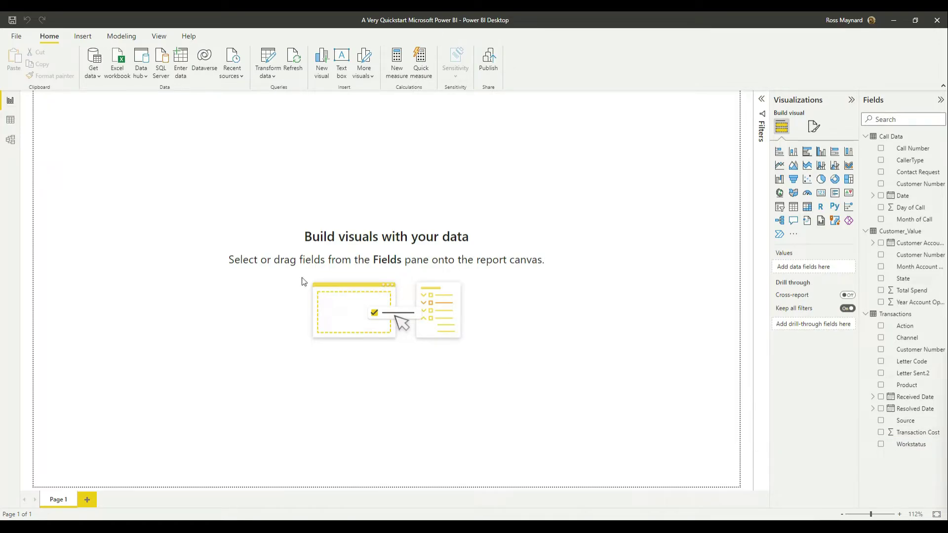
- Review the relationship between Call Data and Customer_Value in the data model, including its linked columns, cardinality and cross filter direction
click(11, 140)
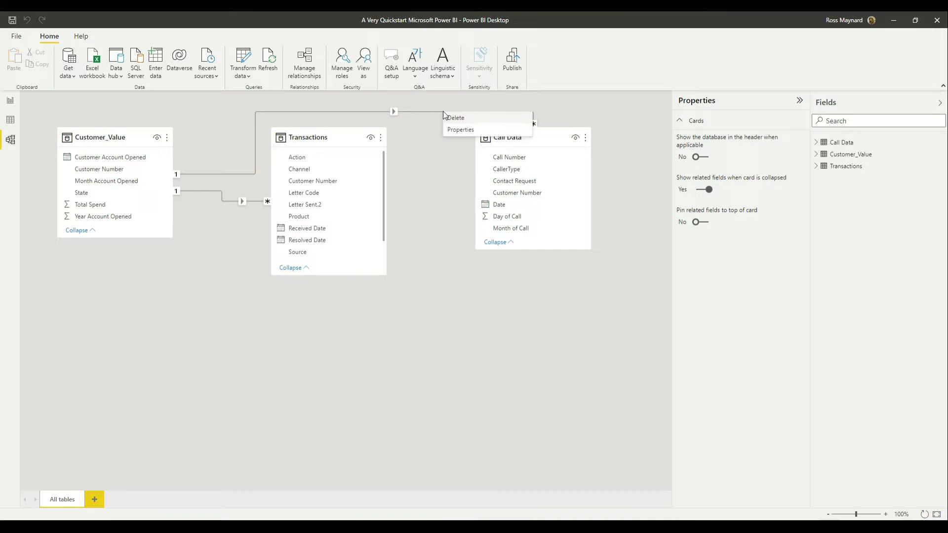
double_click(443, 241)
drag(490, 134, 510, 213)
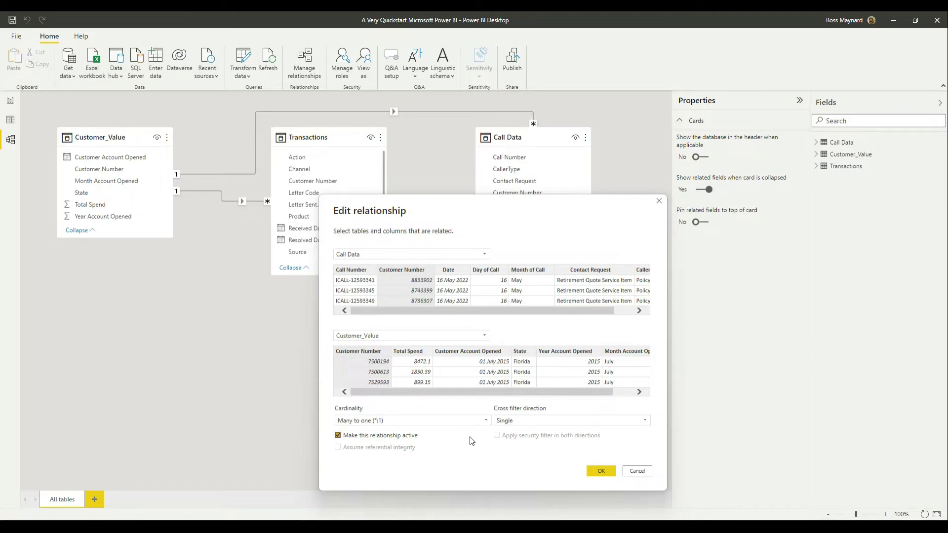
click(601, 472)
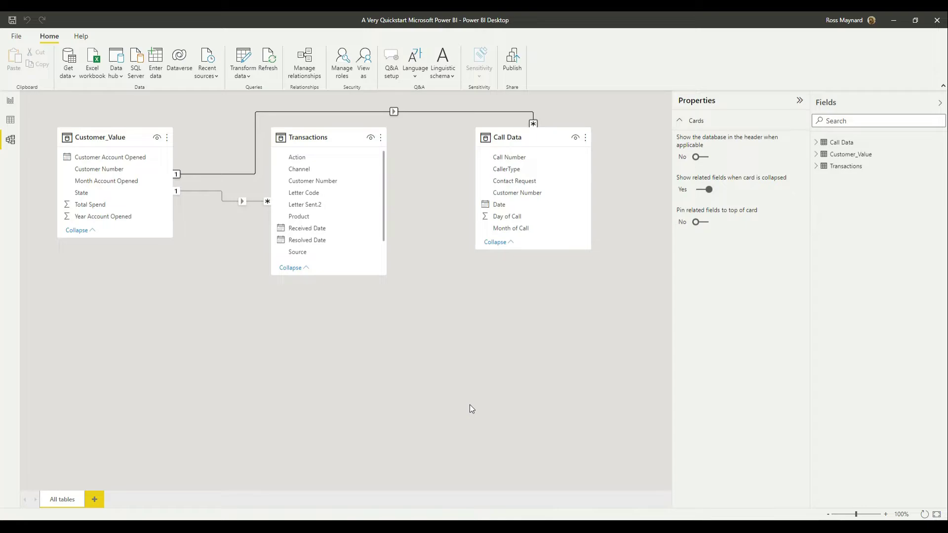
- Review the settings of the relationship between the Transactions and Customer_Value tables
click(223, 197)
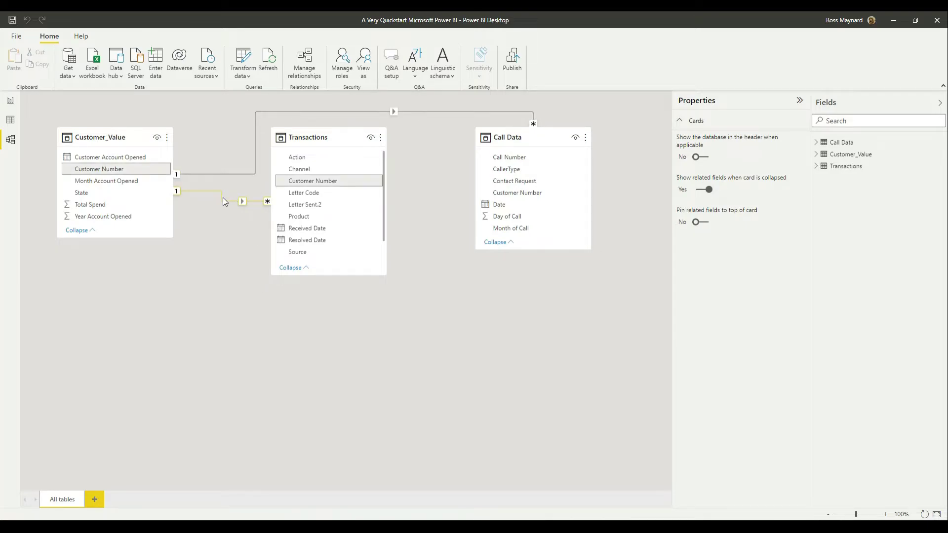
right_click(223, 198)
click(315, 318)
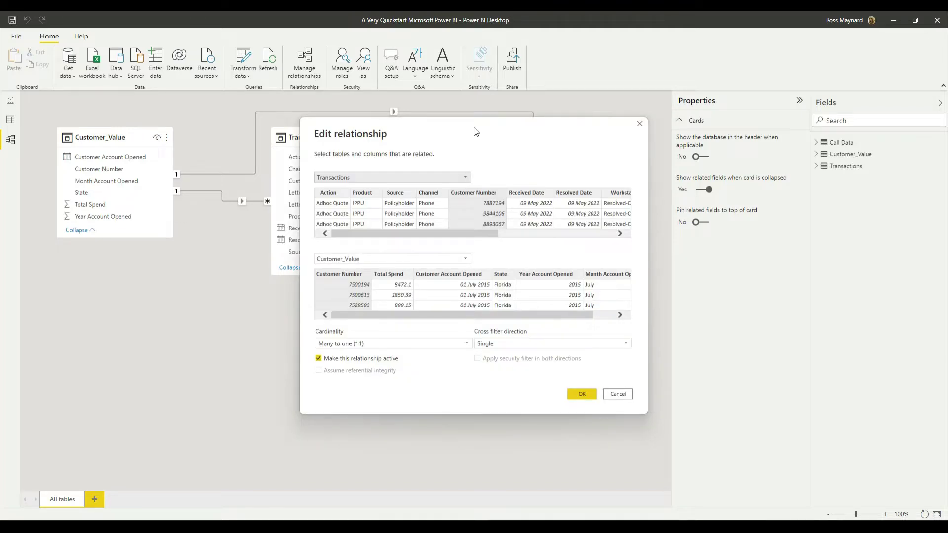
drag(474, 131, 517, 196)
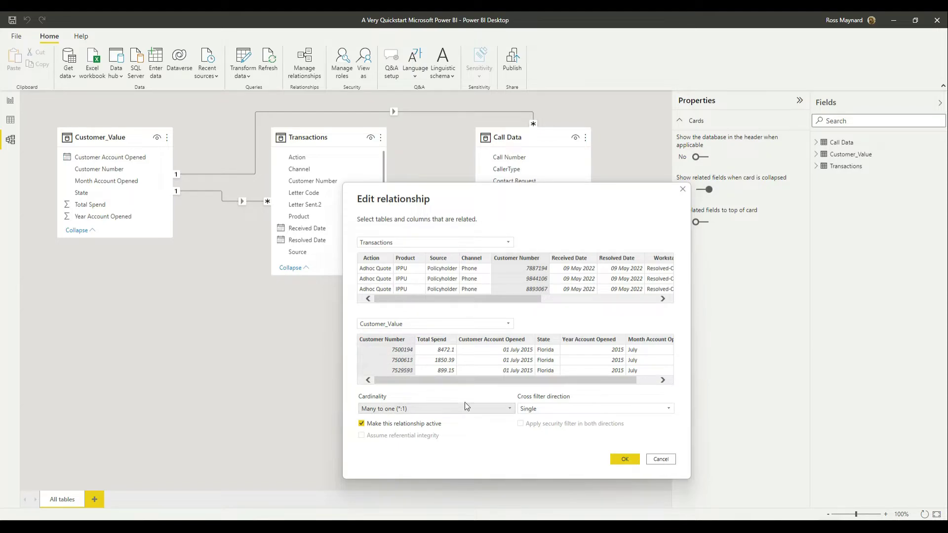
click(624, 460)
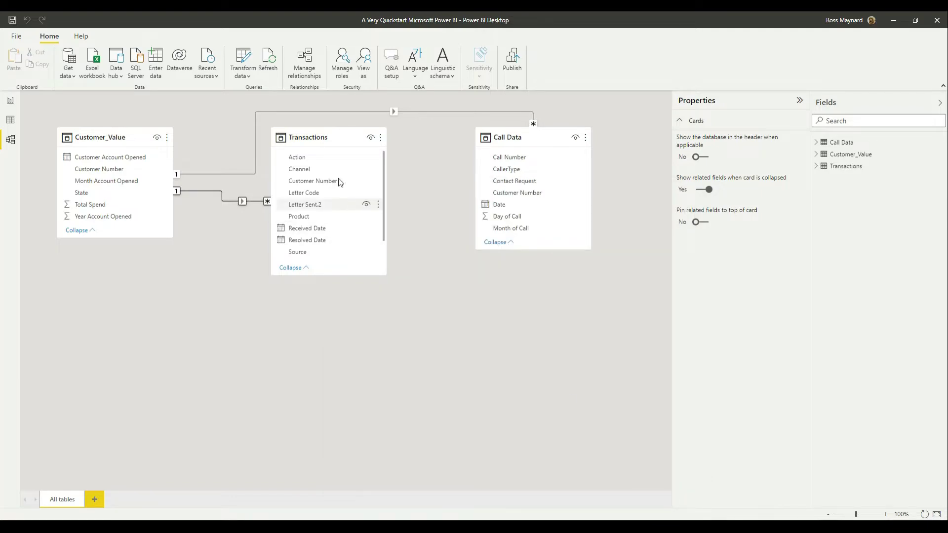
- Rearrange the model diagram so the Customer_Value table sits between the Transactions and Call Data tables
drag(321, 173, 245, 307)
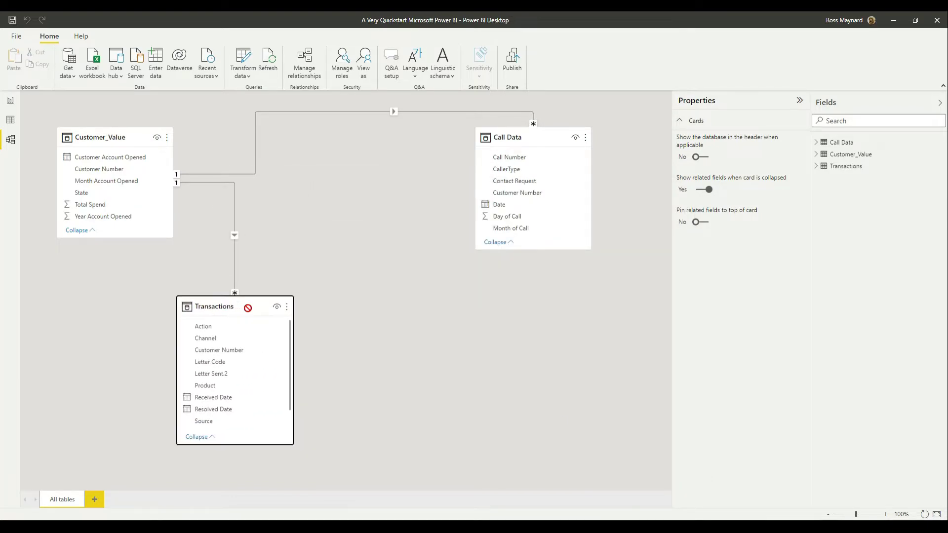
click(131, 132)
drag(219, 137, 332, 132)
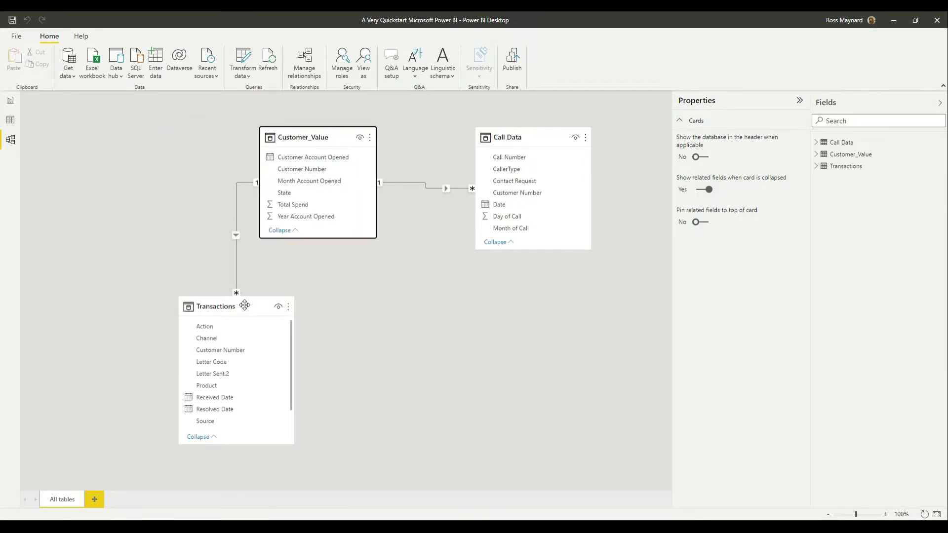
drag(246, 306, 158, 125)
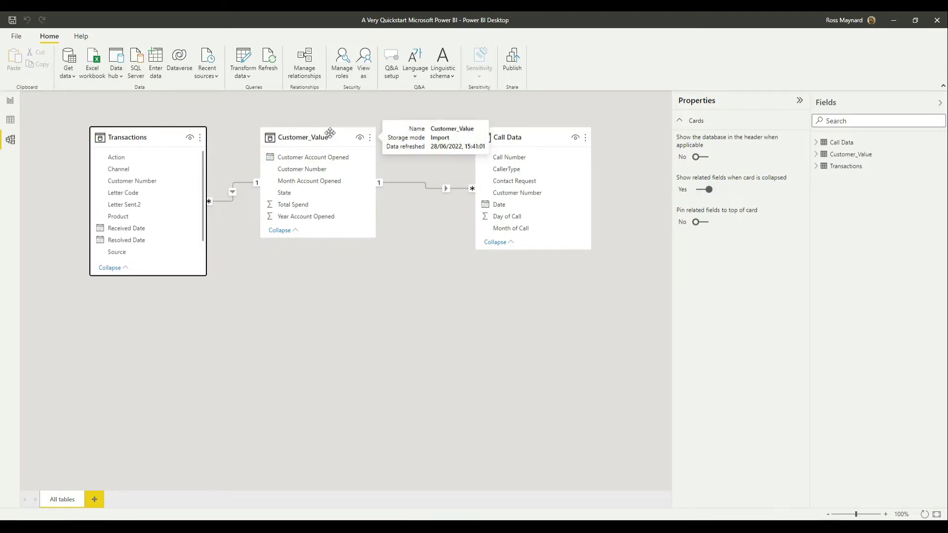
drag(332, 133, 342, 150)
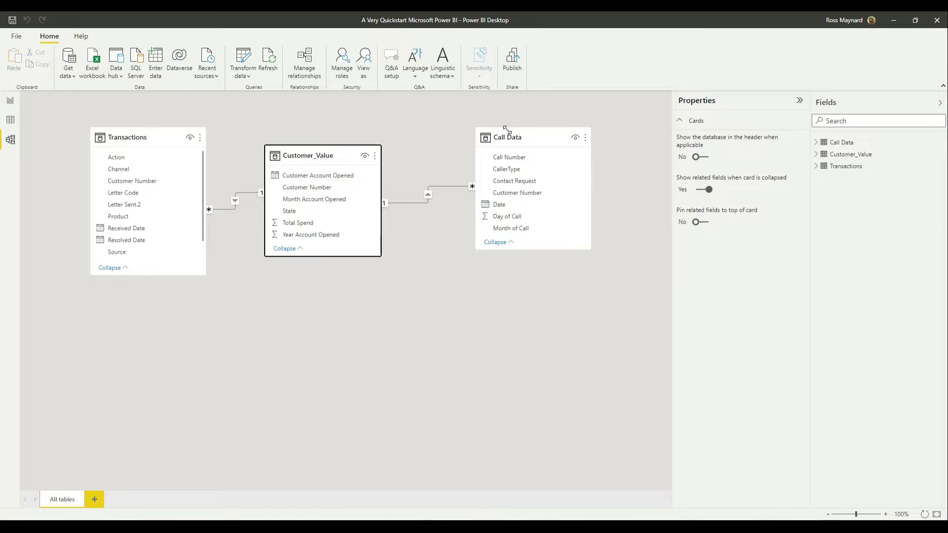
drag(541, 137, 546, 150)
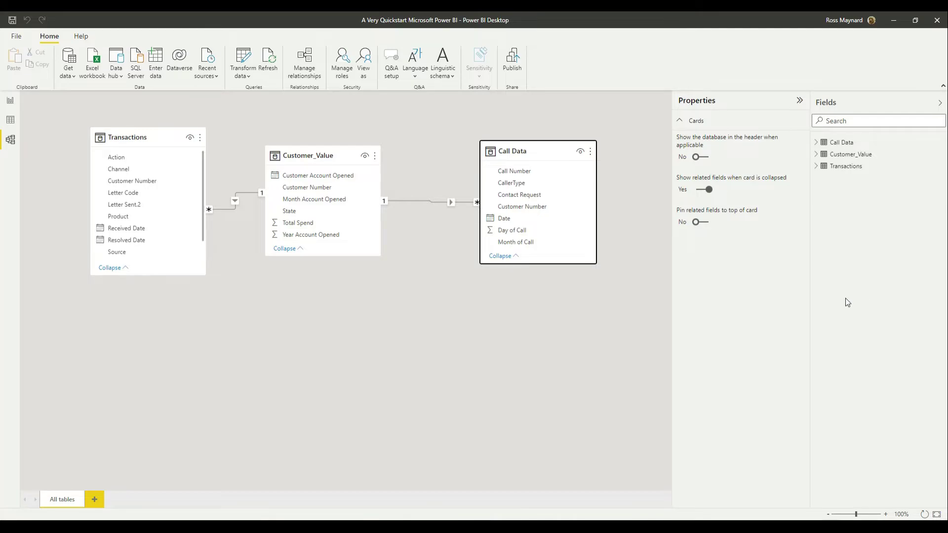
- Inspect the data rows of the Call Data, Customer_Value and Transactions tables
click(10, 121)
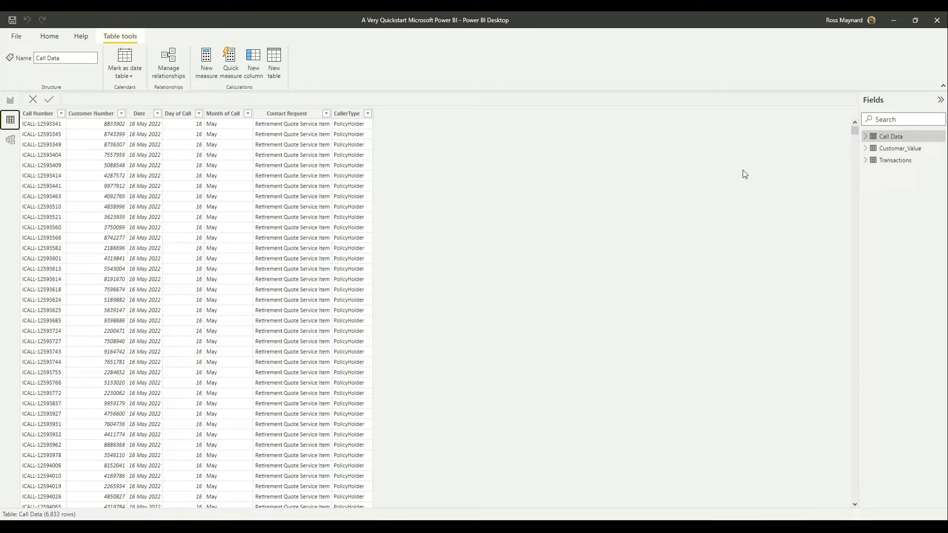
click(896, 155)
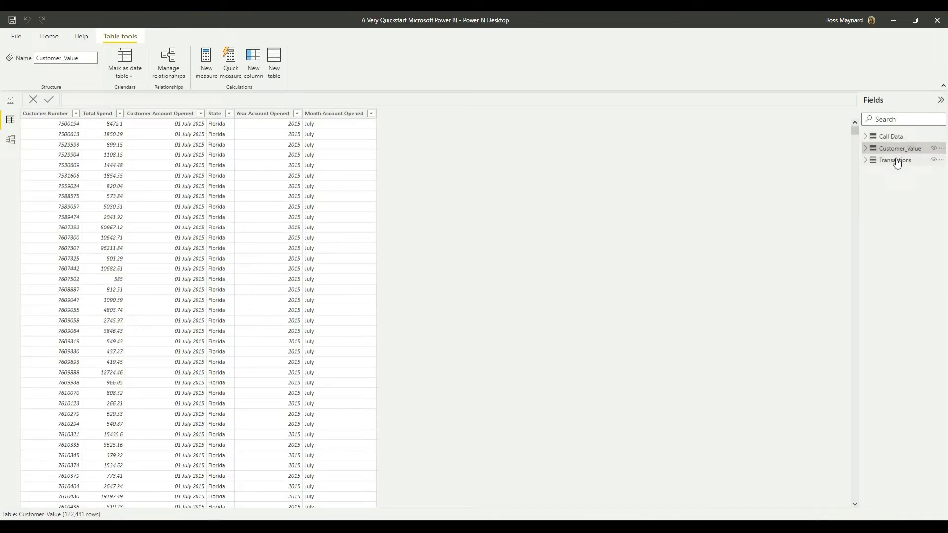
click(896, 163)
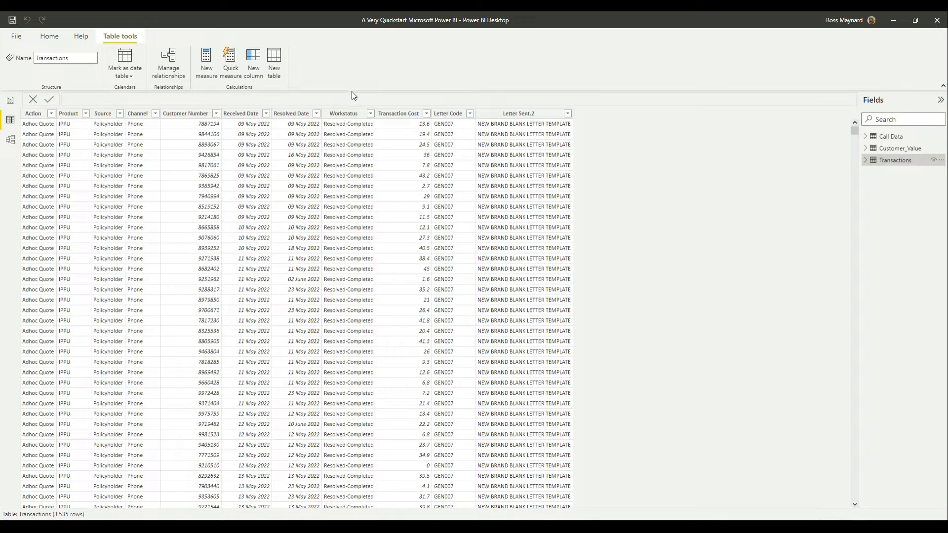
- Create a measure named "Total Customer Value" in the Customer_Value table that sums Customer_Value[Total Spend]
click(897, 149)
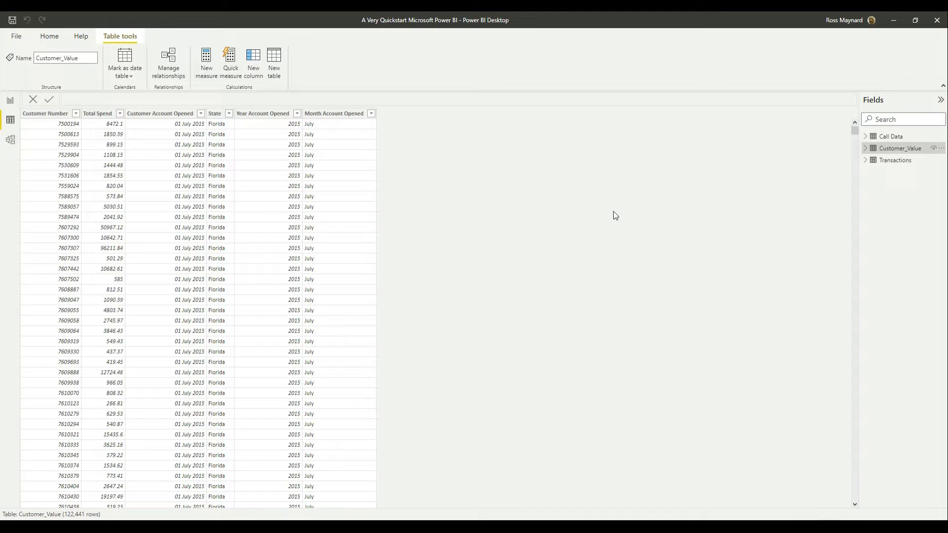
click(206, 72)
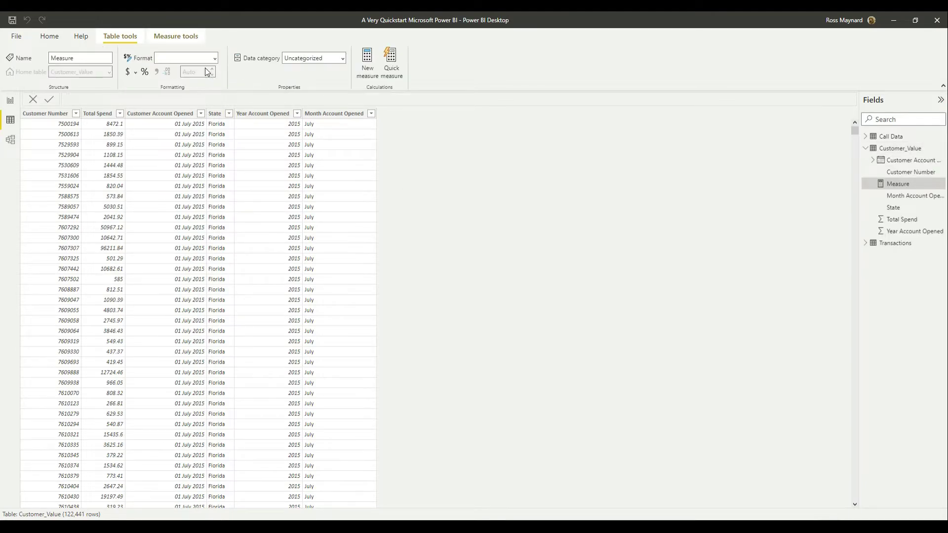
double_click(82, 98)
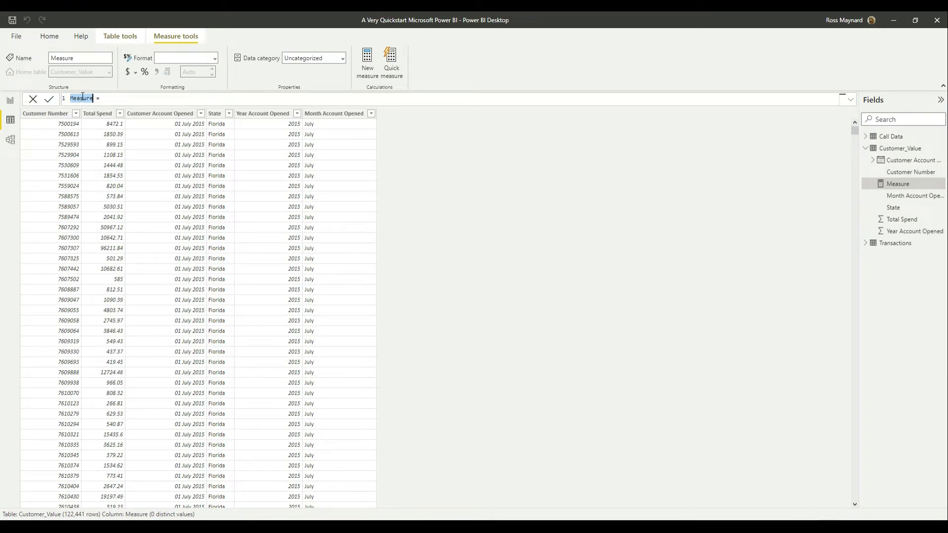
text(Total Customer VAlue)
click(188, 99)
text(sum)
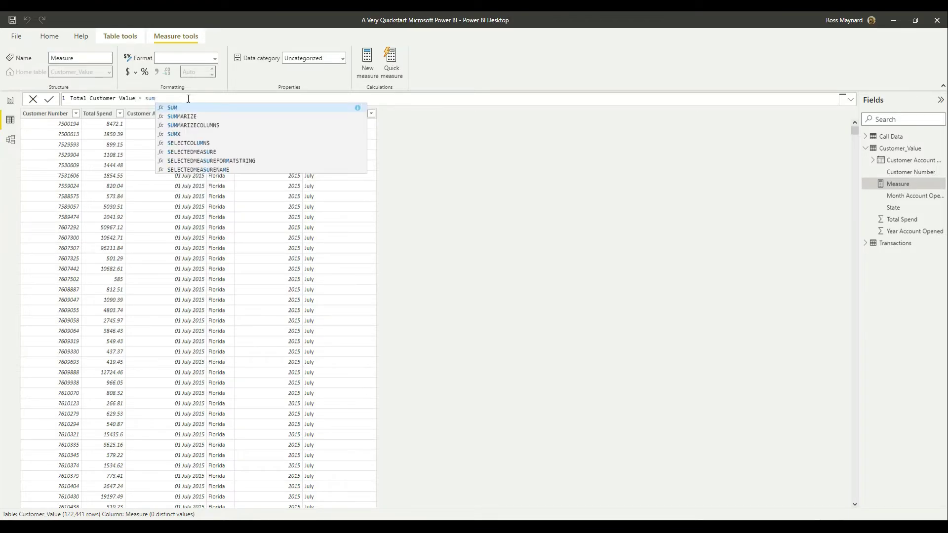
text(()
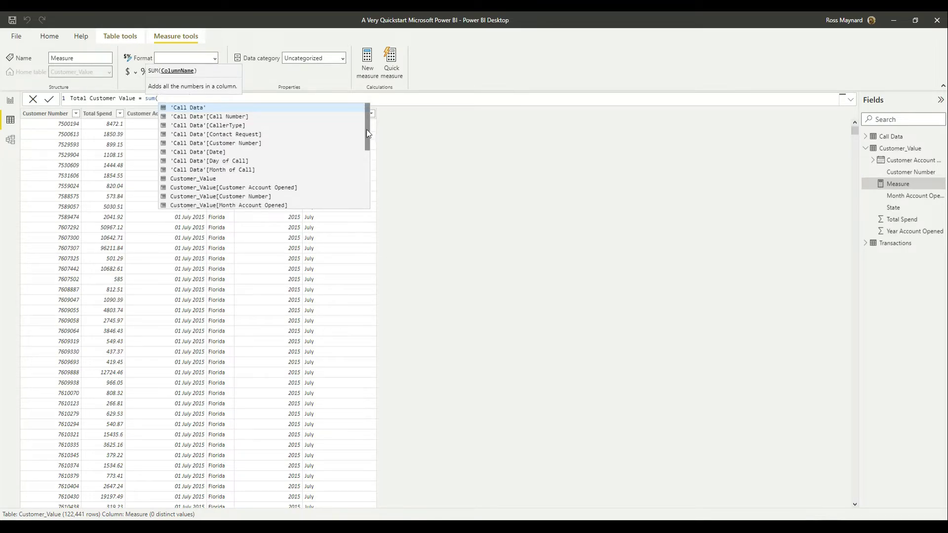
drag(367, 130, 365, 157)
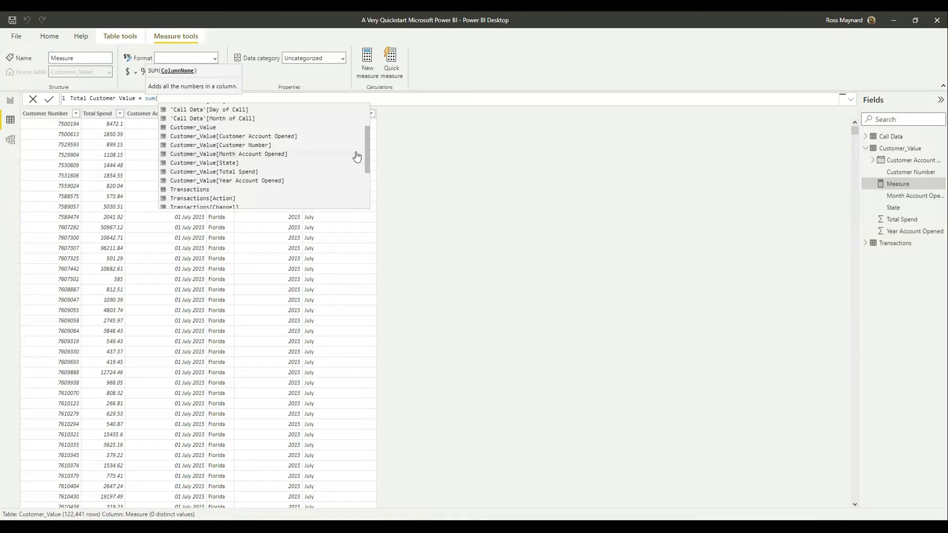
click(250, 173)
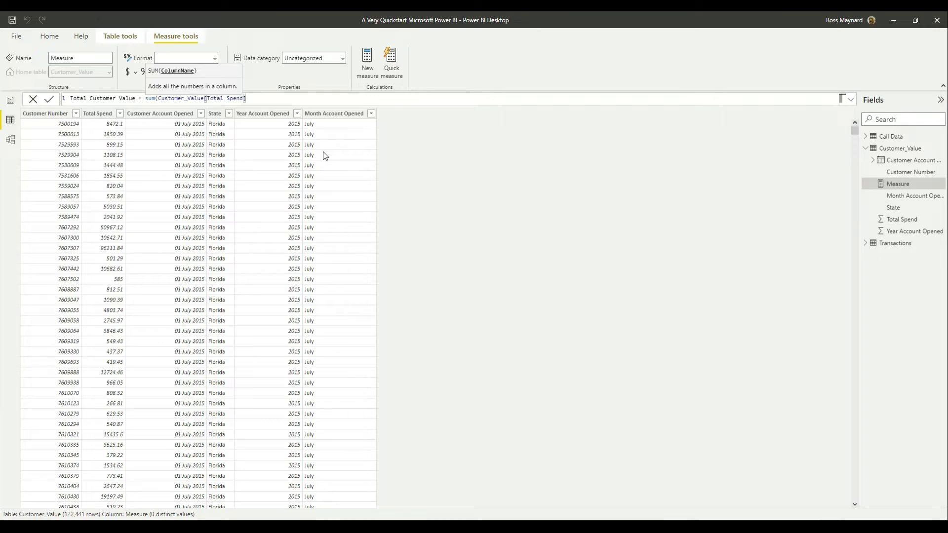
text())
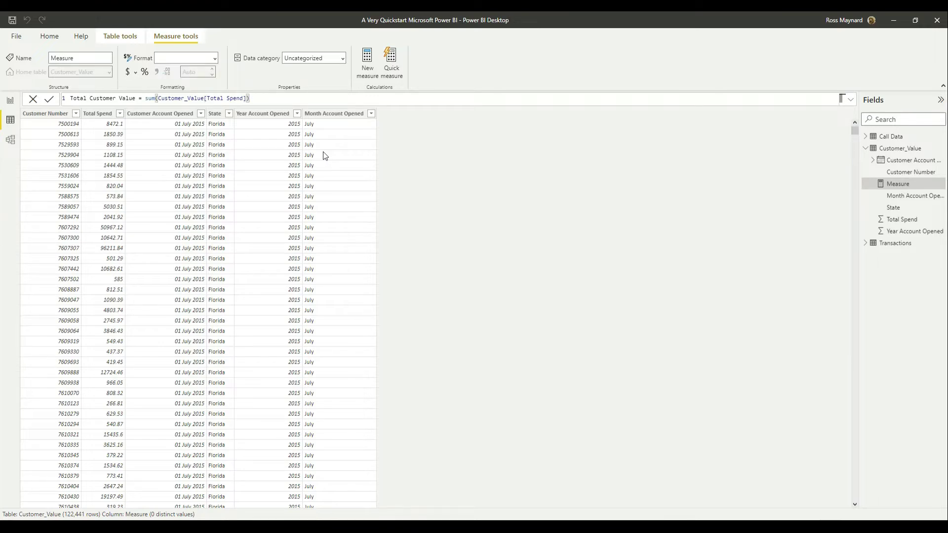
click(50, 100)
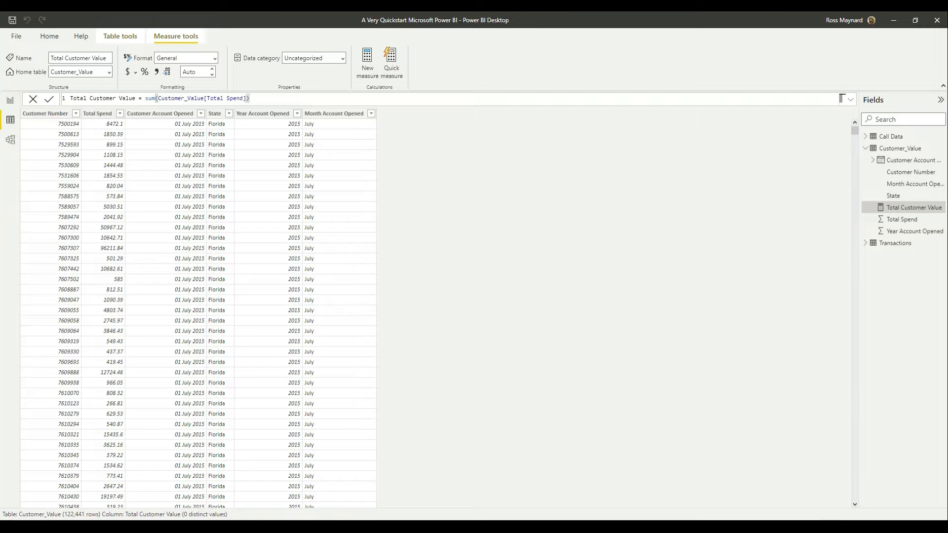
- Create a measure named "Total Transaction Cost" in the Transactions table that sums Transactions[Transaction Cost]
click(884, 249)
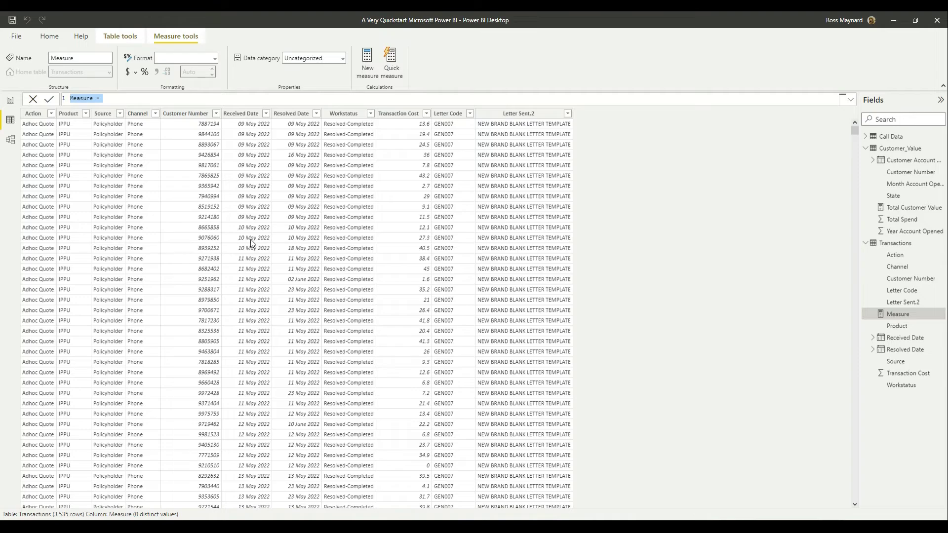
double_click(82, 97)
text(Total Transaction Cost = )
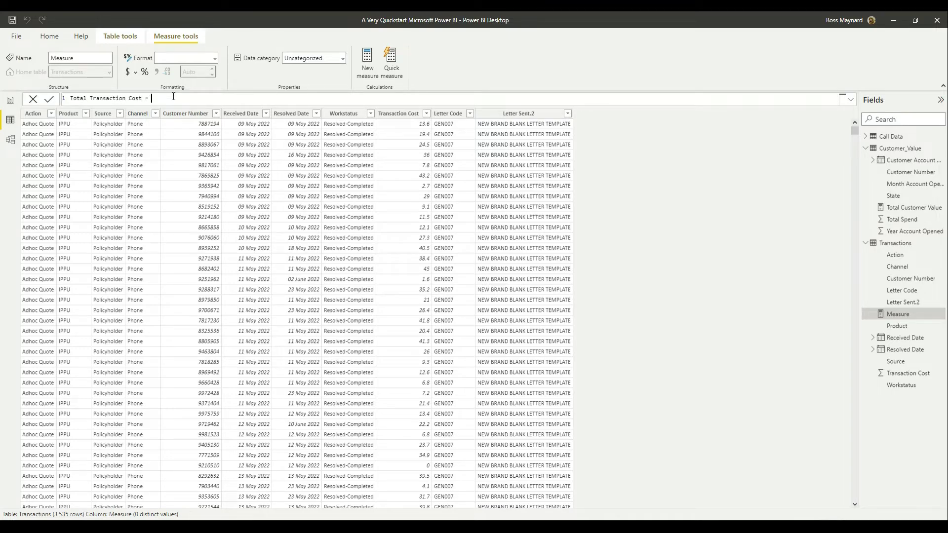
text(sum)
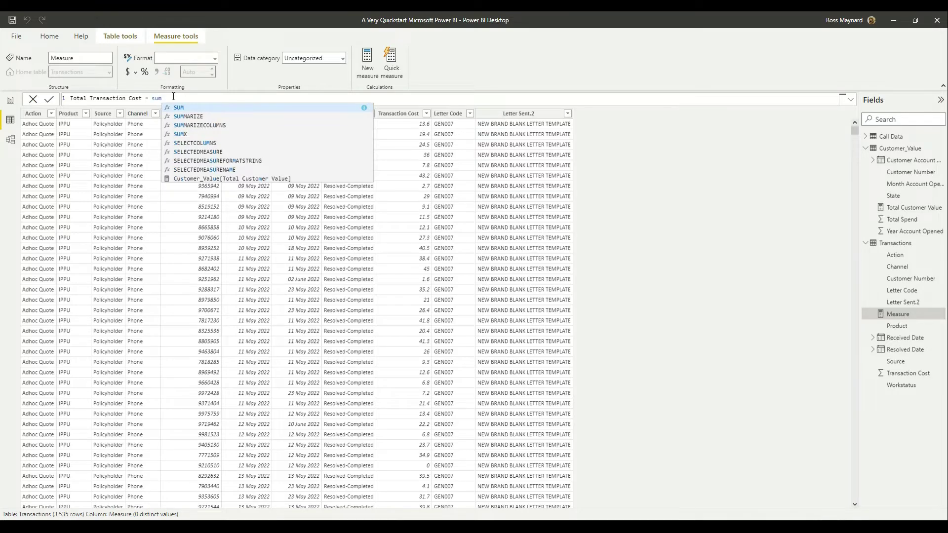
text(()
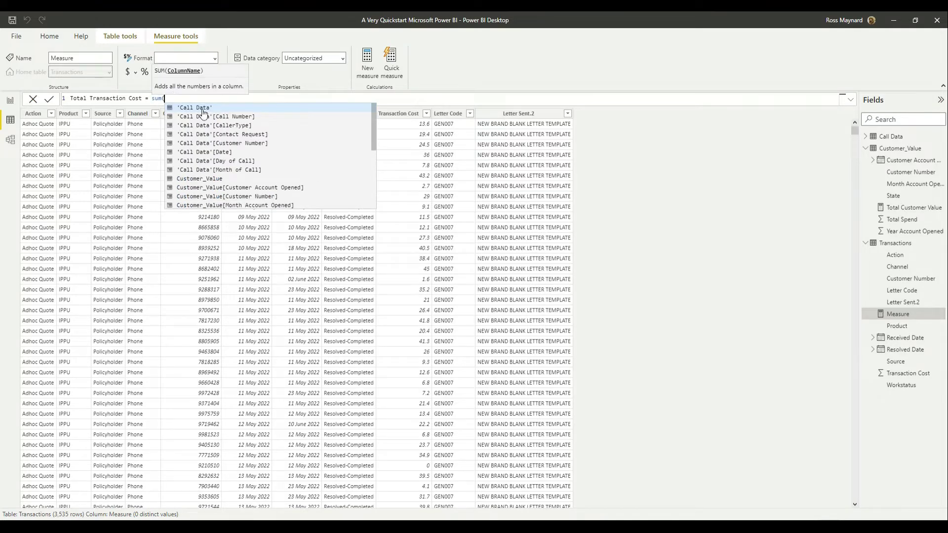
scroll(276, 163, down, 3)
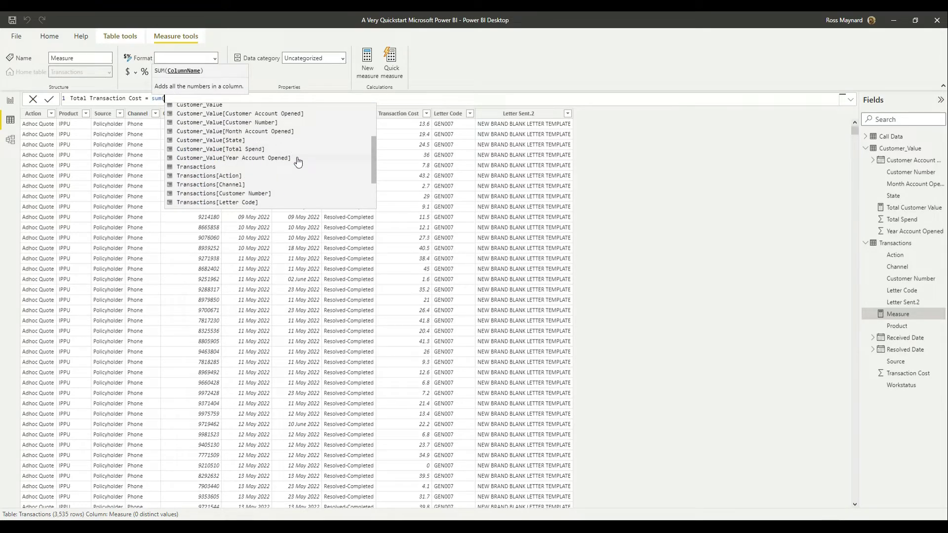
scroll(297, 160, down, 1)
scroll(298, 163, down, 1)
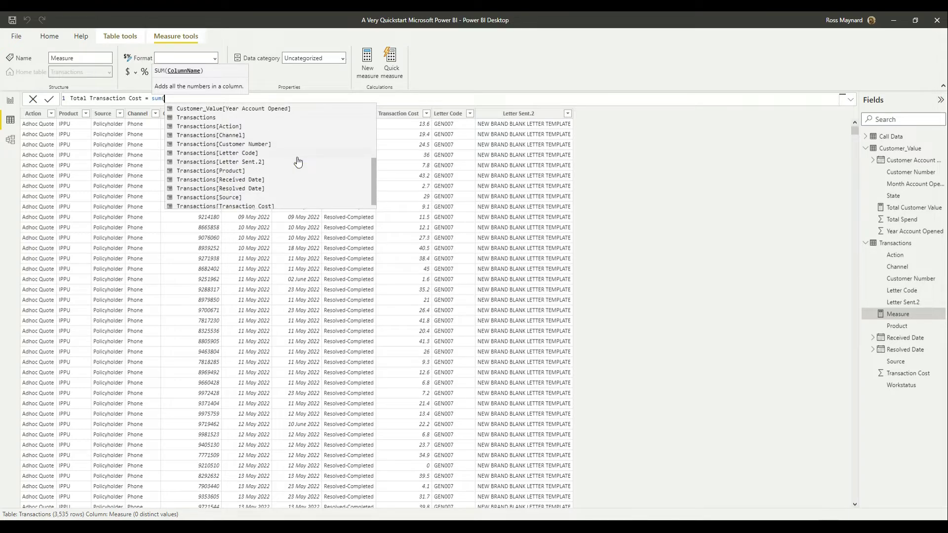
click(250, 204)
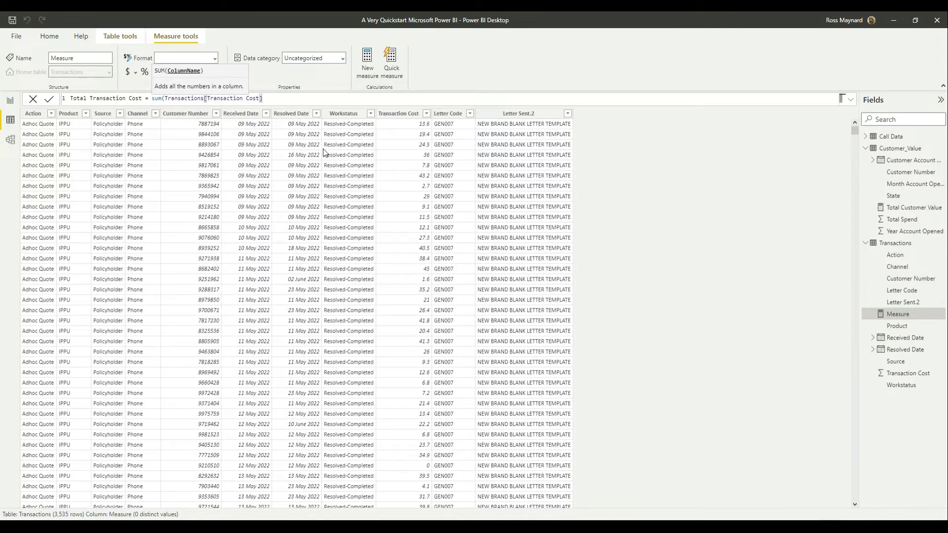
text())
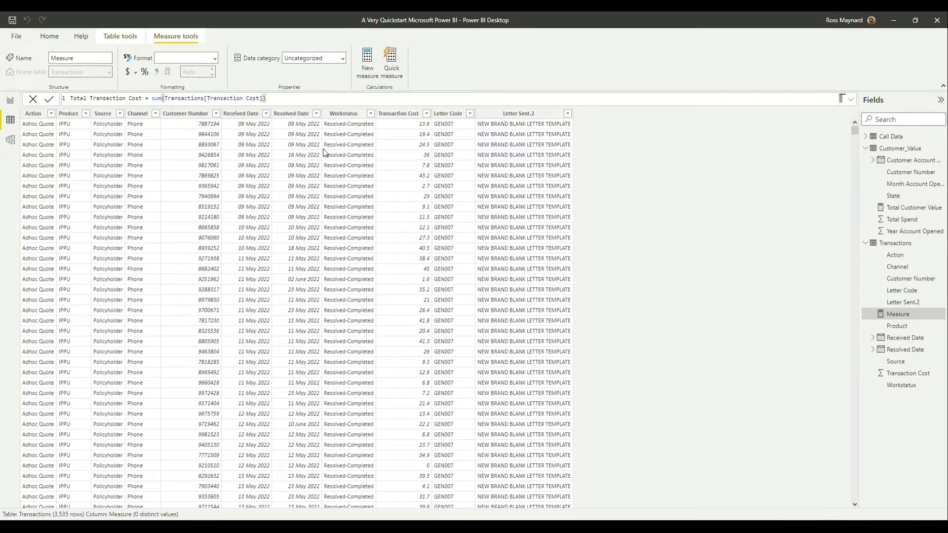
key(Return)
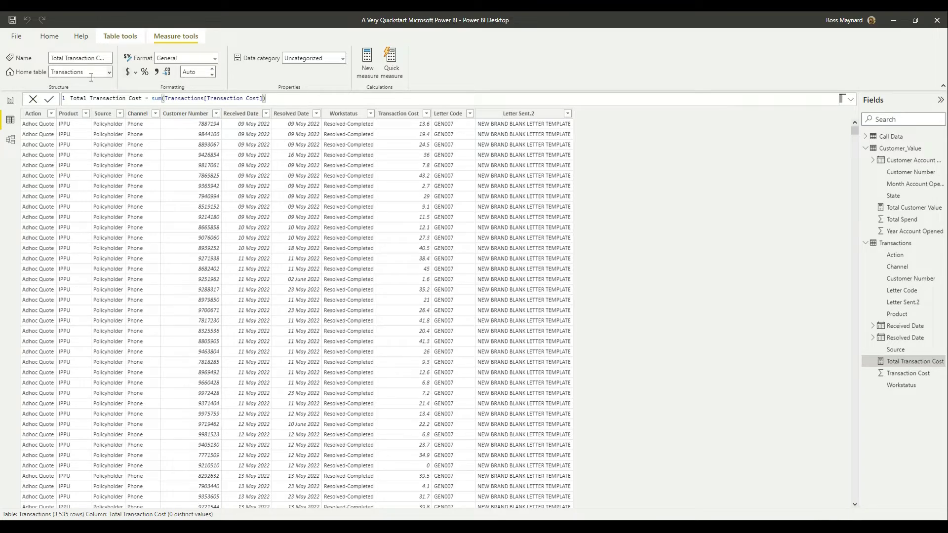
- Insert a table visual on the report page showing State and Total Customer Value from the Customer_Value table
click(10, 101)
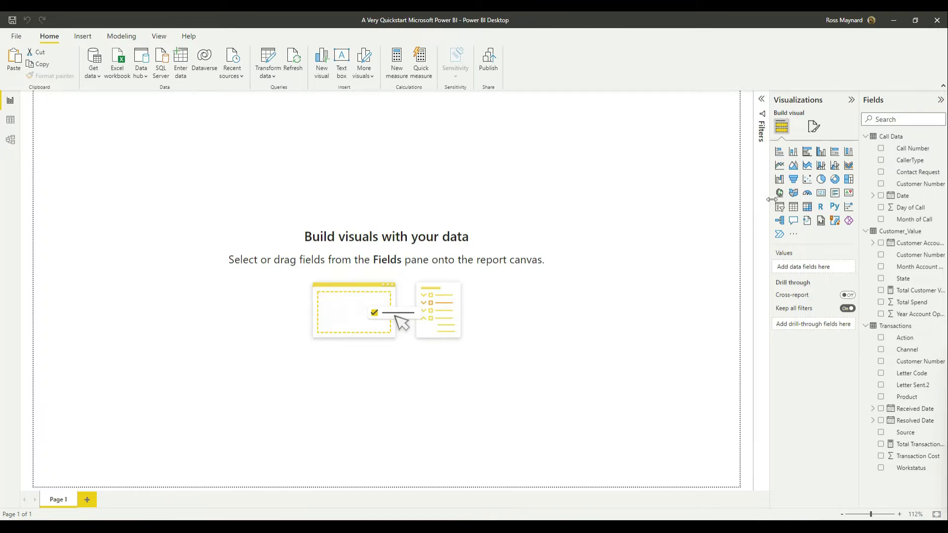
click(793, 208)
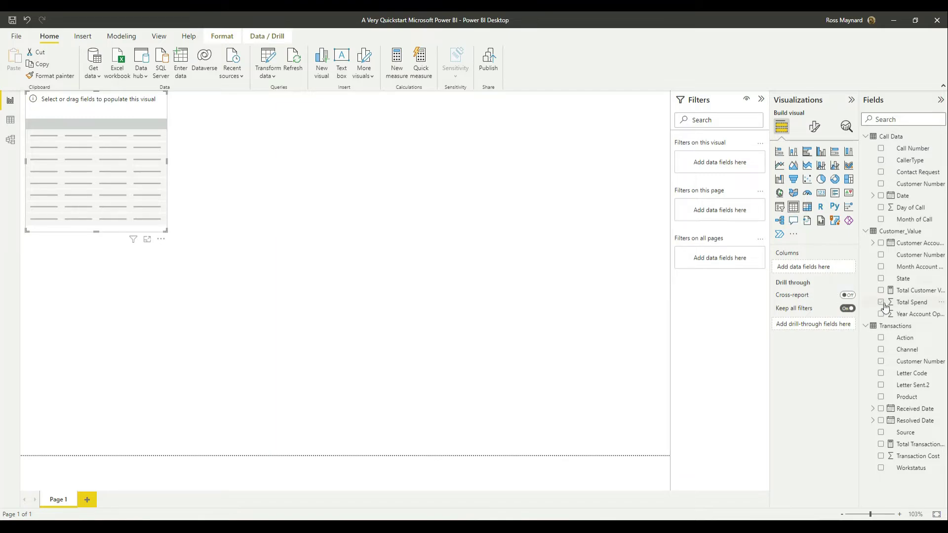
drag(905, 279, 104, 172)
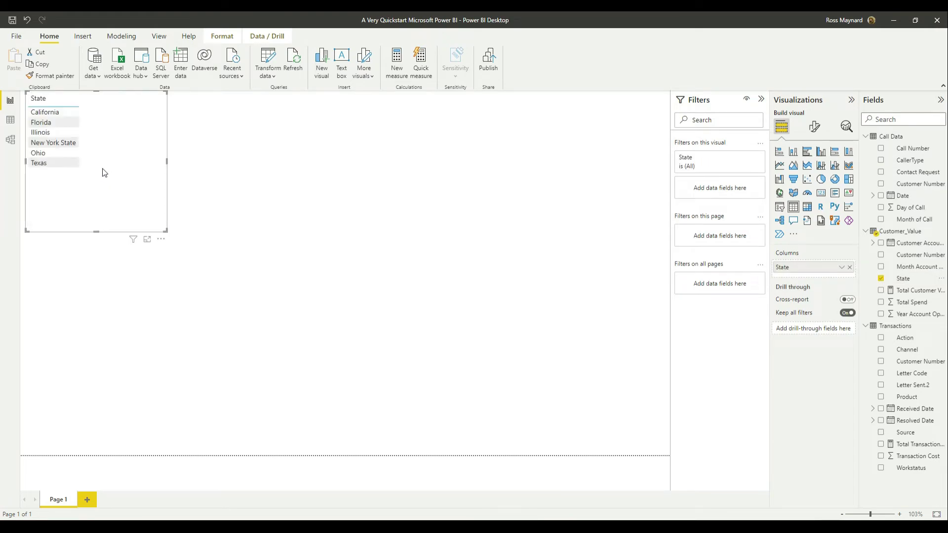
drag(923, 293, 152, 150)
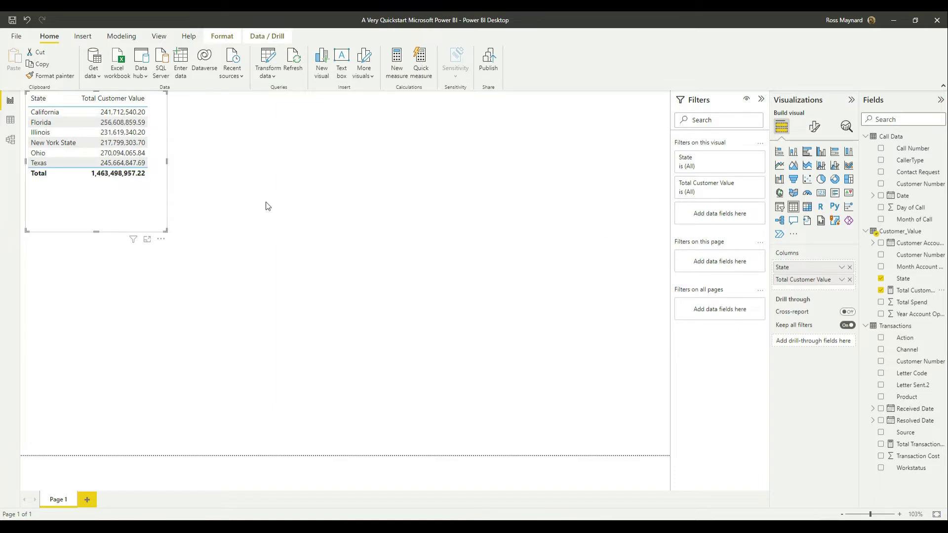
- Create a measure named "Number of Customers" in the Call Data table that counts Customer_Value[Customer Number]
click(396, 72)
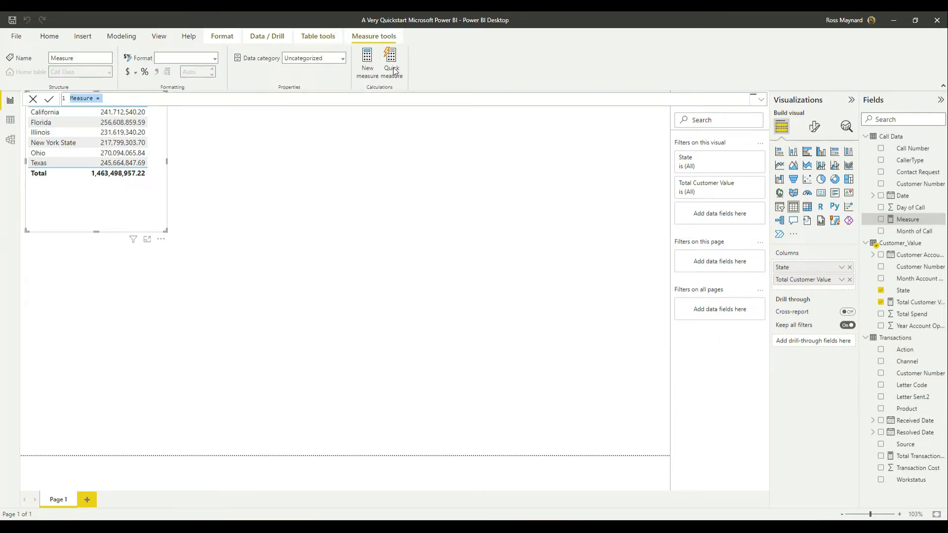
double_click(81, 97)
text(Number of Customers)
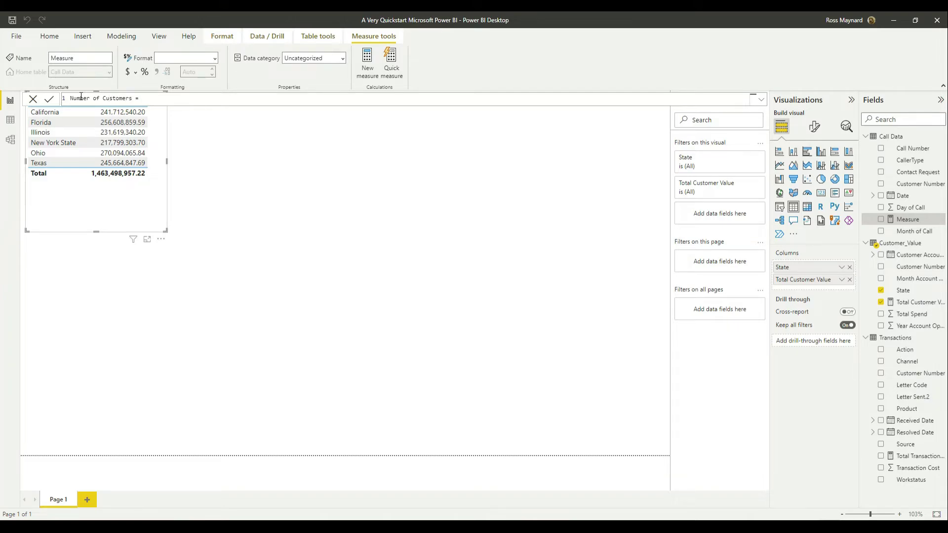
click(165, 97)
text(count()
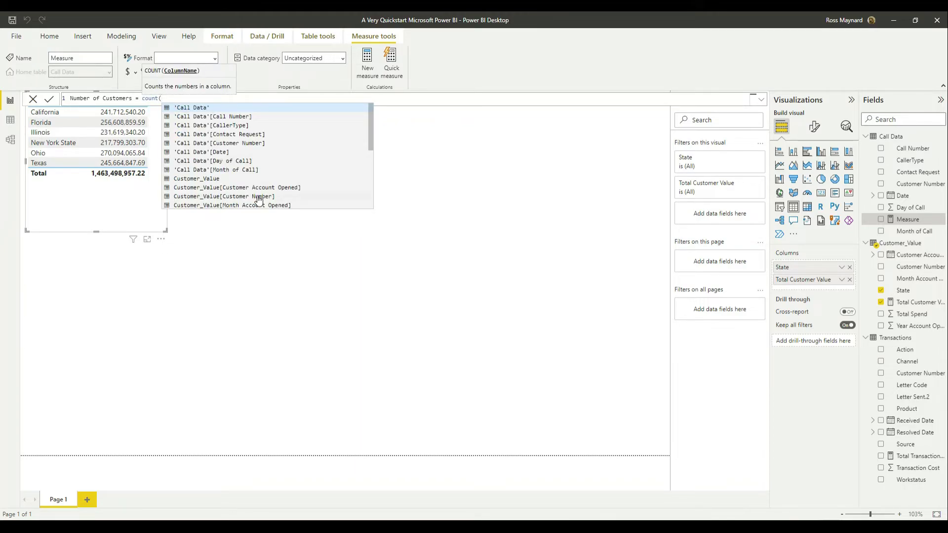
click(259, 196)
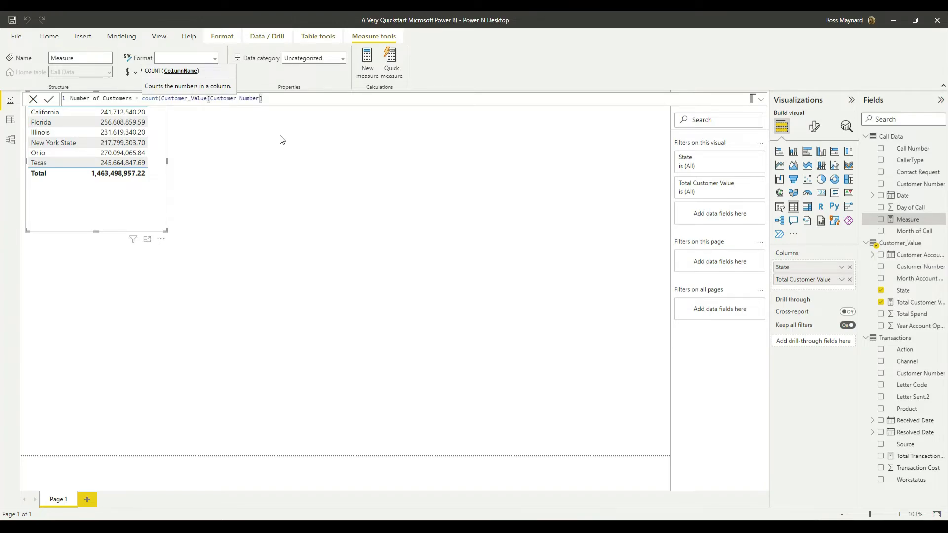
text())
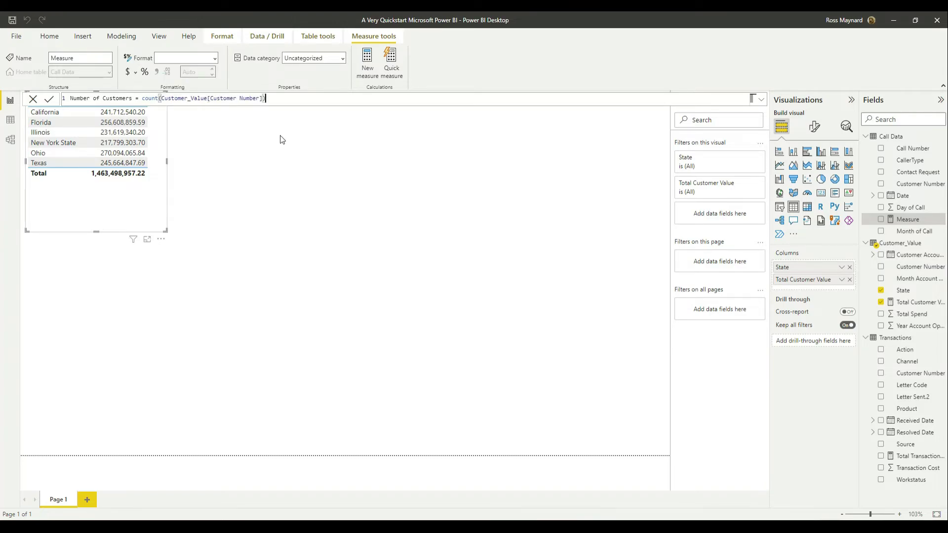
click(49, 100)
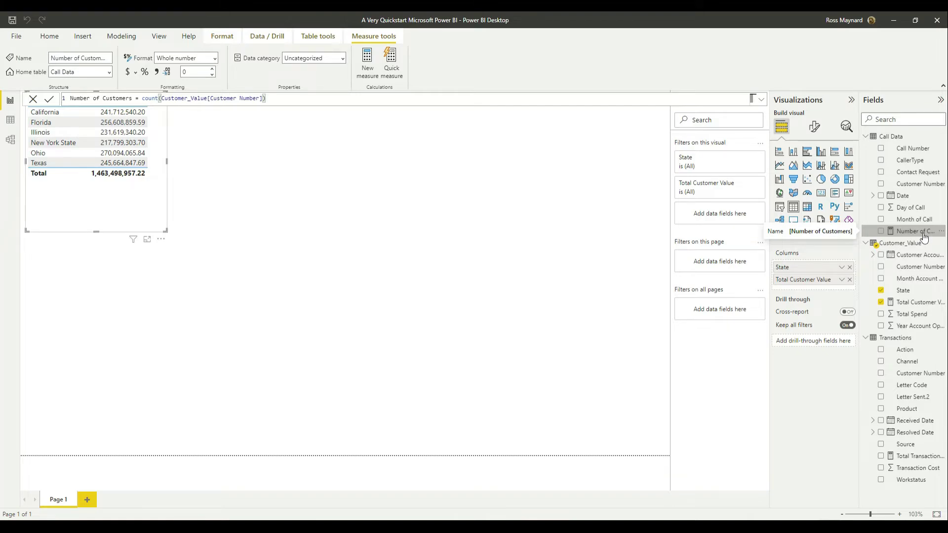
- Add the Number of Customers measure to the state table visual, then widen the visual and reduce its height to fit the rows
drag(920, 235, 279, 163)
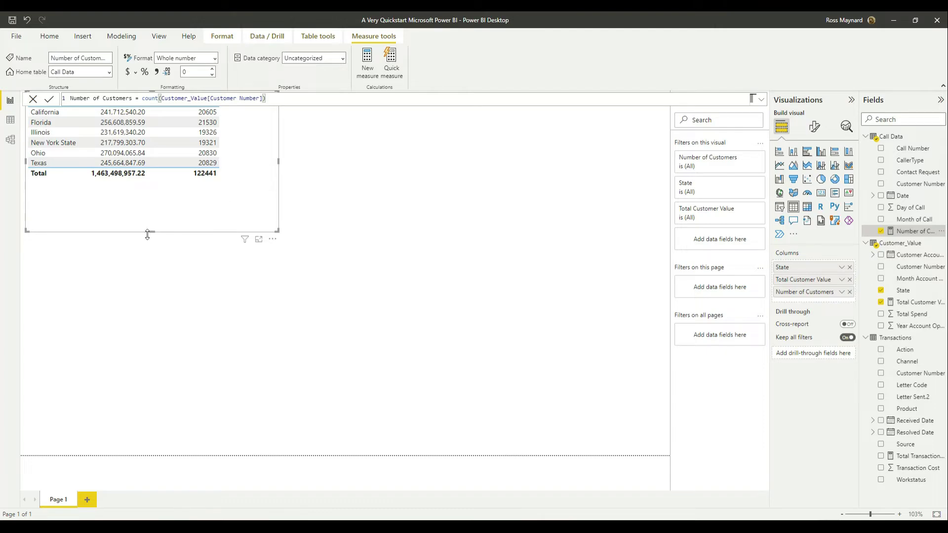
drag(152, 230, 152, 194)
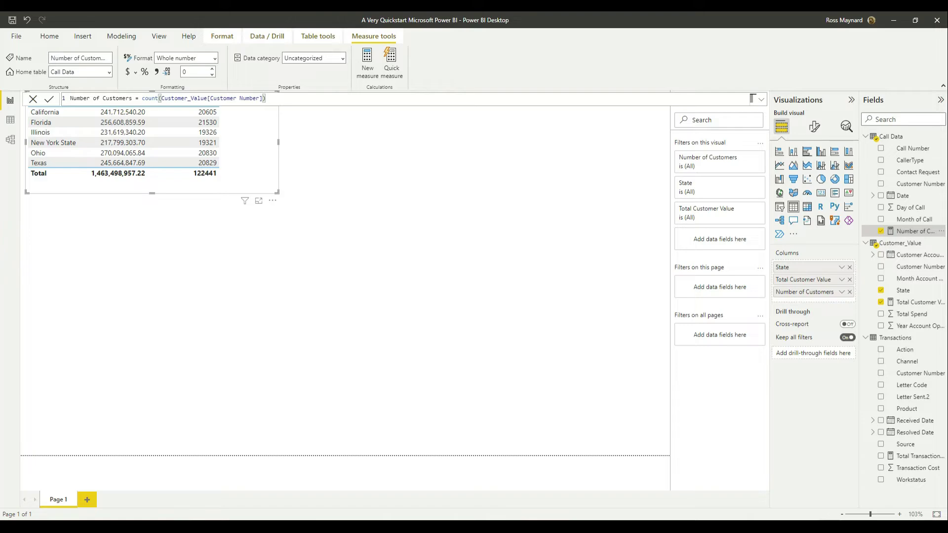
click(416, 229)
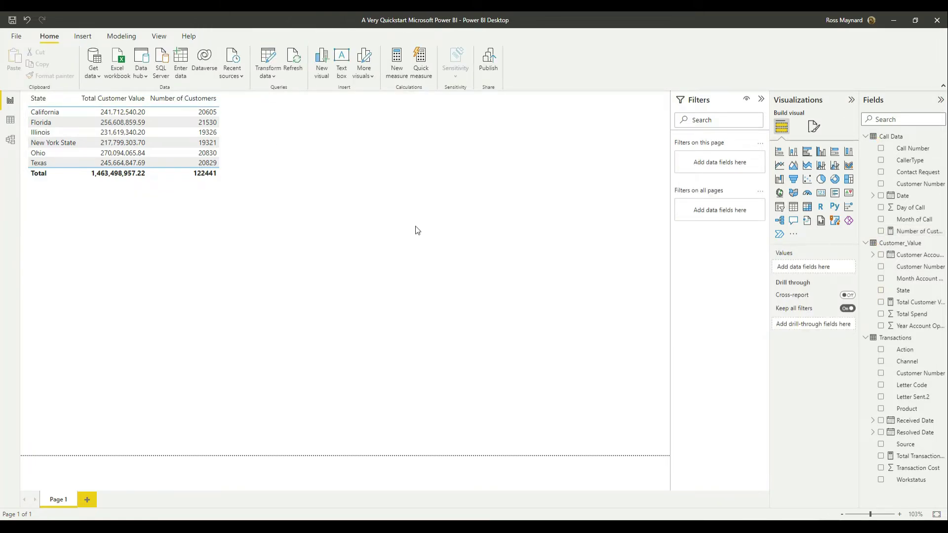
- Insert a clustered column chart below the table with State on the X-axis and Total Transaction Cost on the Y-axis
click(822, 156)
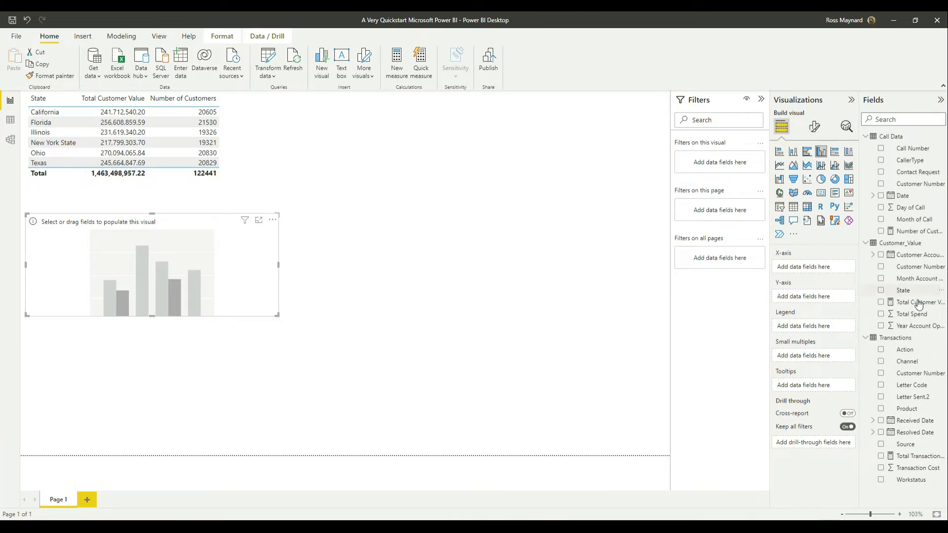
drag(910, 293, 144, 285)
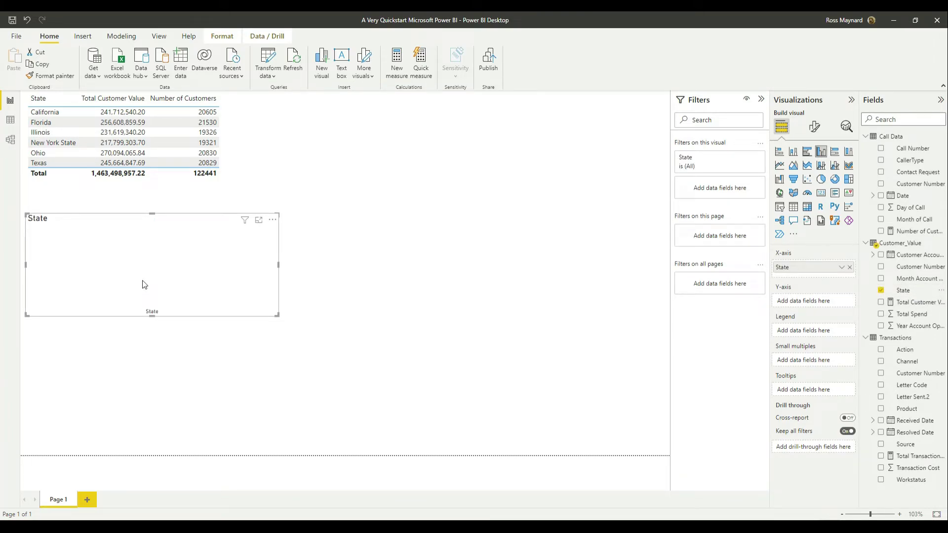
drag(921, 456, 157, 250)
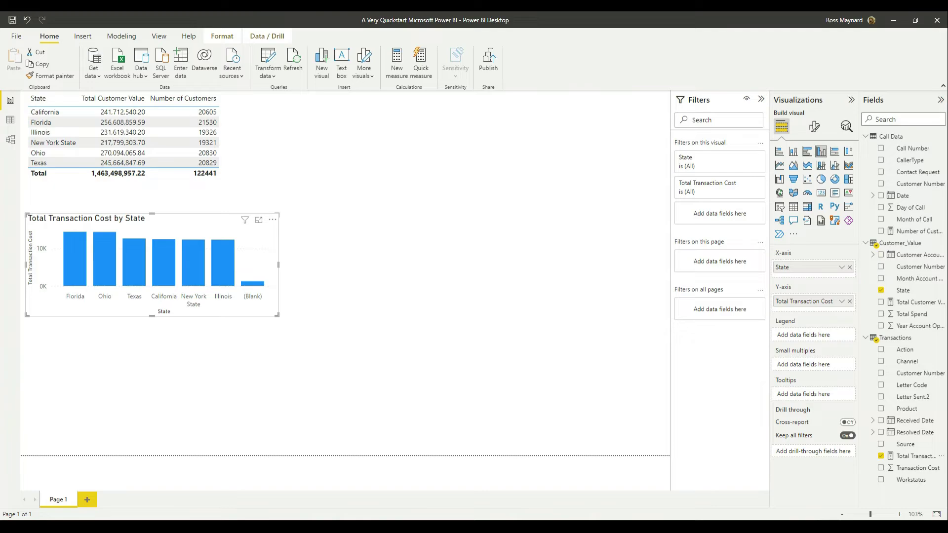
click(368, 260)
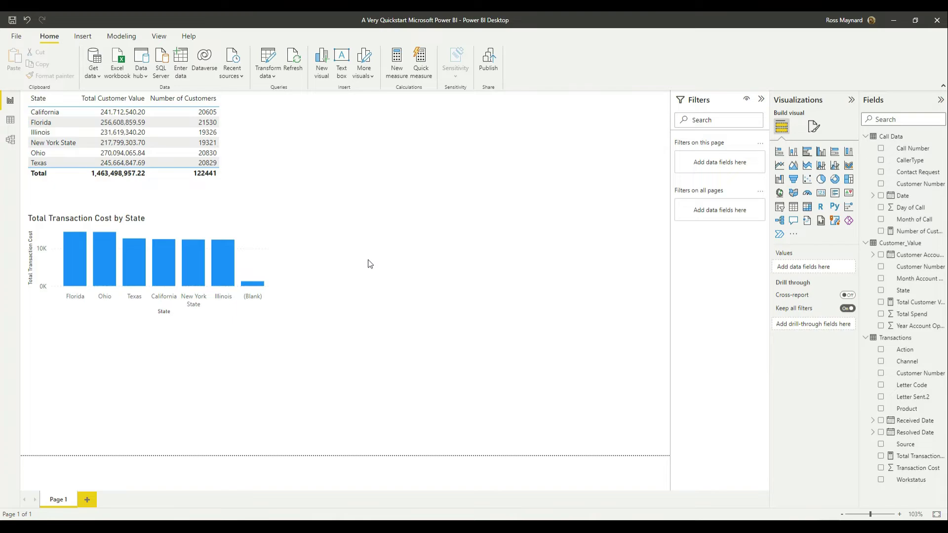
- Insert an empty pie chart and create a measure named "Number of Transactions" in the Transactions table that counts Transactions[Action]
click(821, 180)
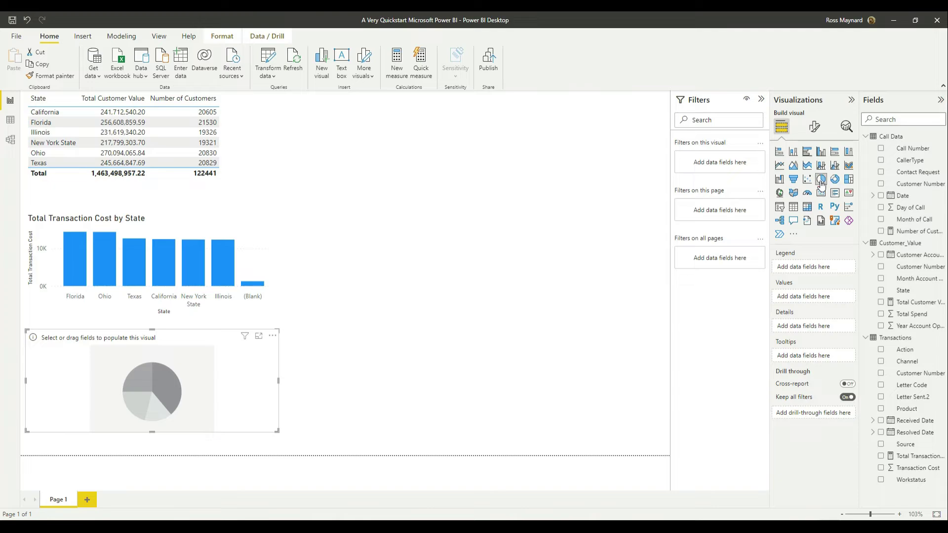
click(885, 340)
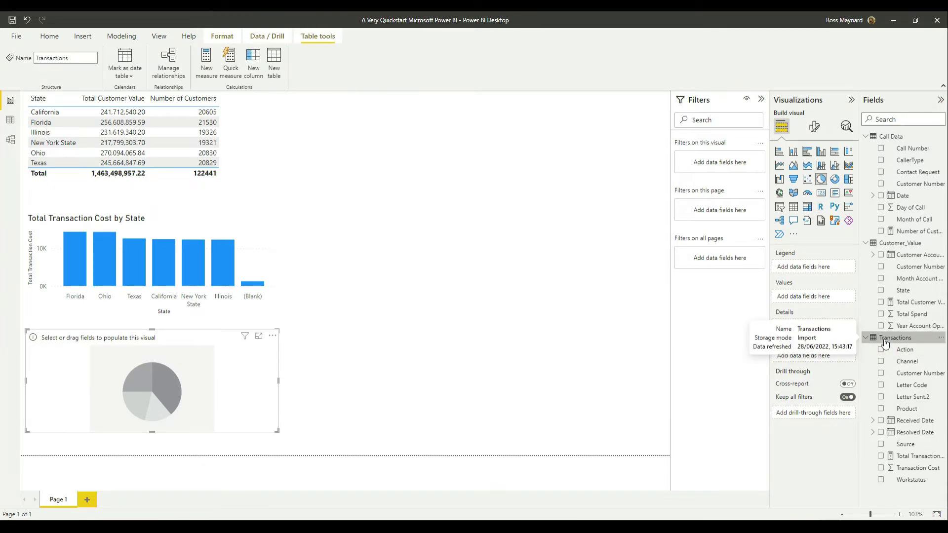
click(207, 68)
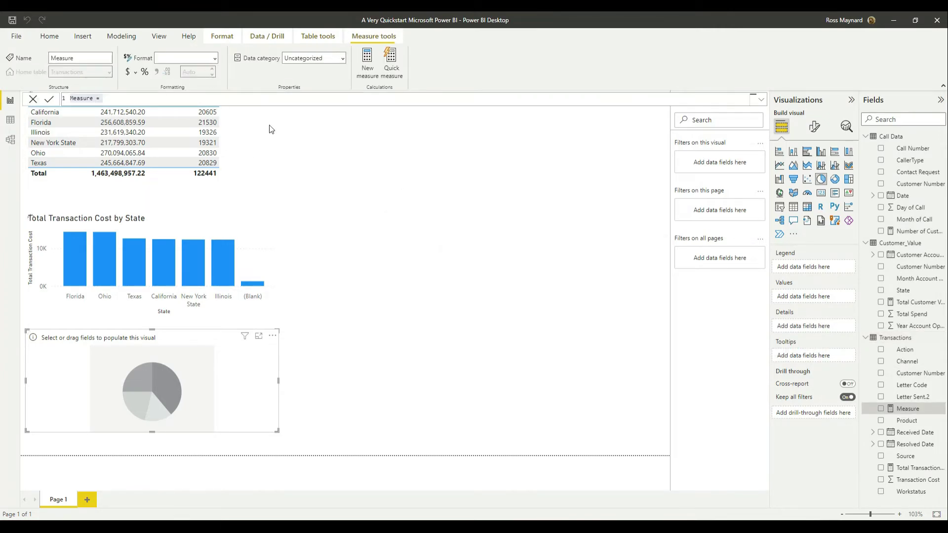
double_click(80, 98)
text(Number of Transactions)
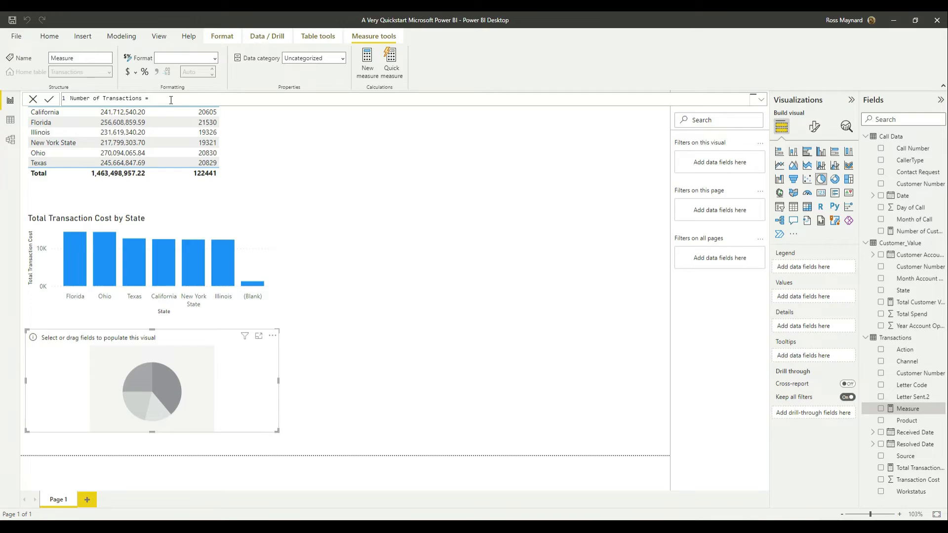
text(co)
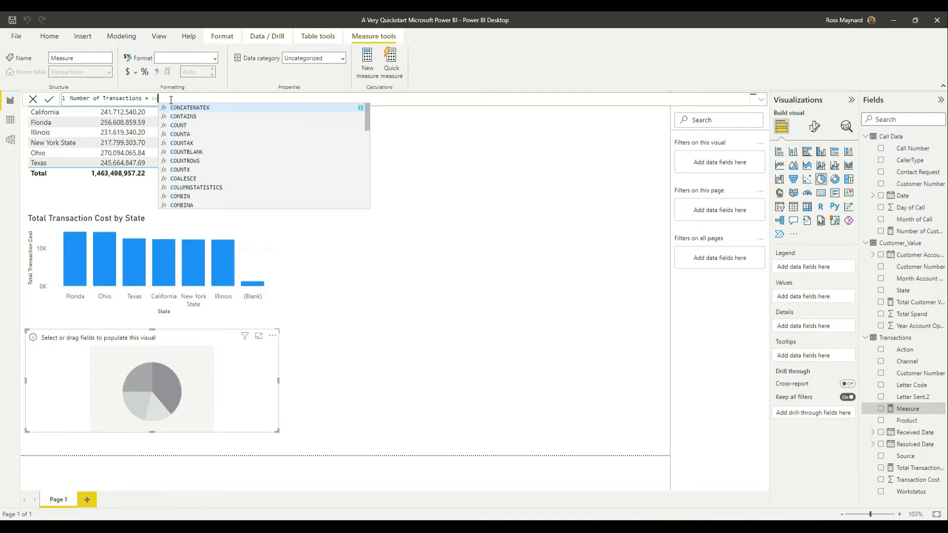
text(unt()
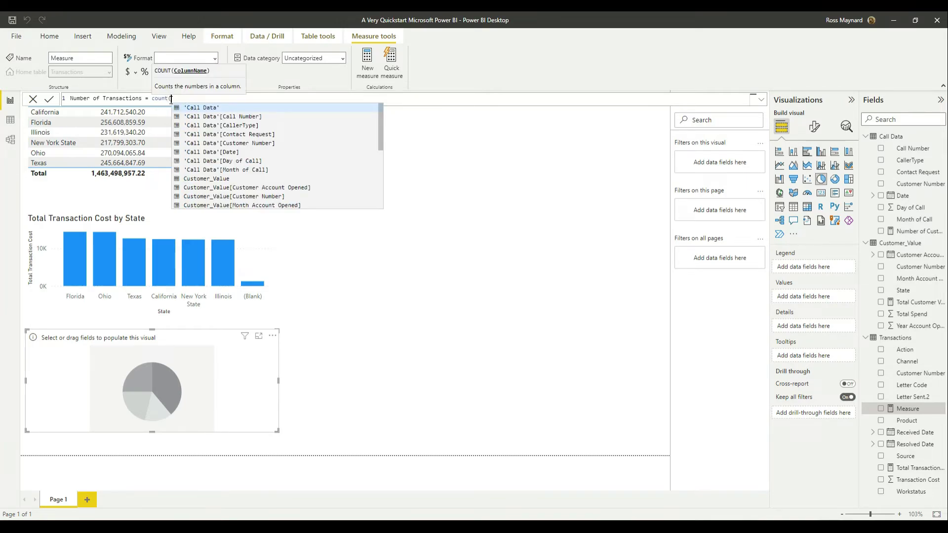
scroll(256, 166, down, 3)
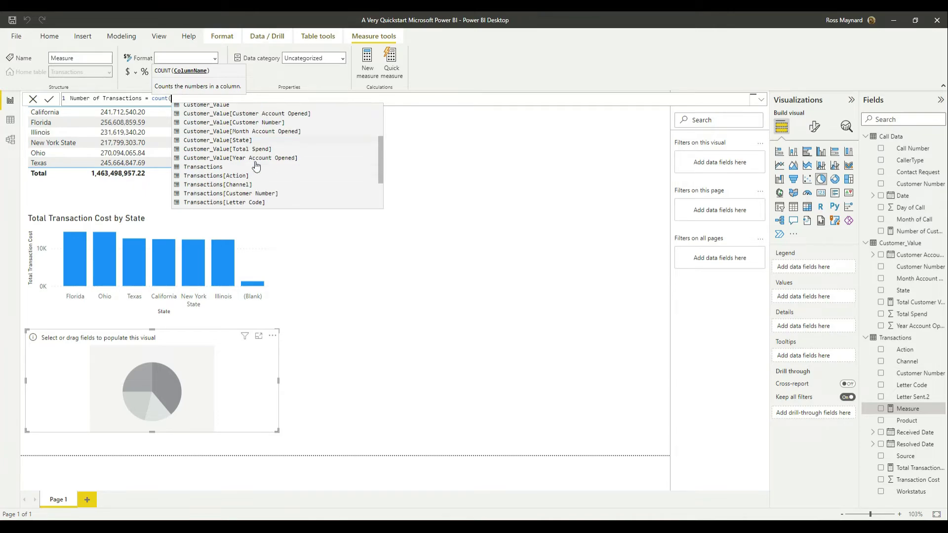
double_click(236, 176)
text())
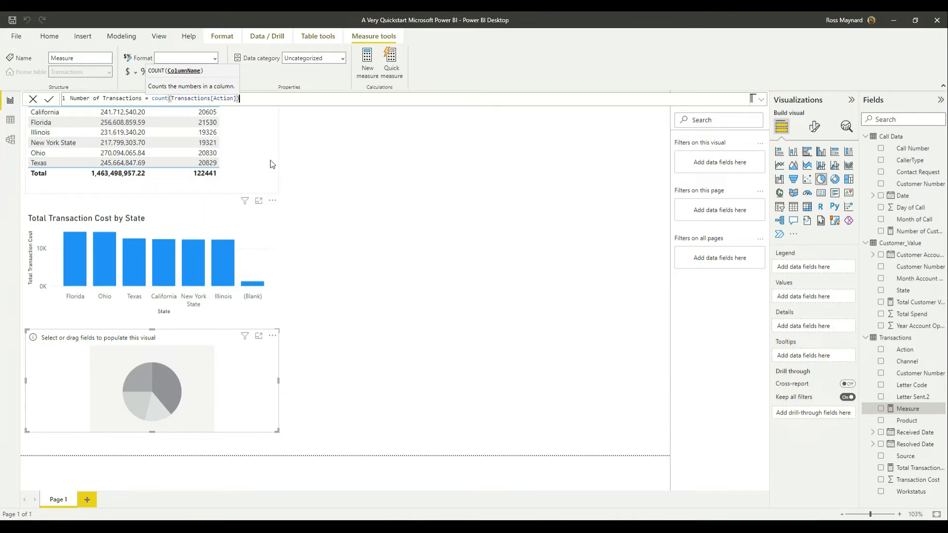
click(49, 100)
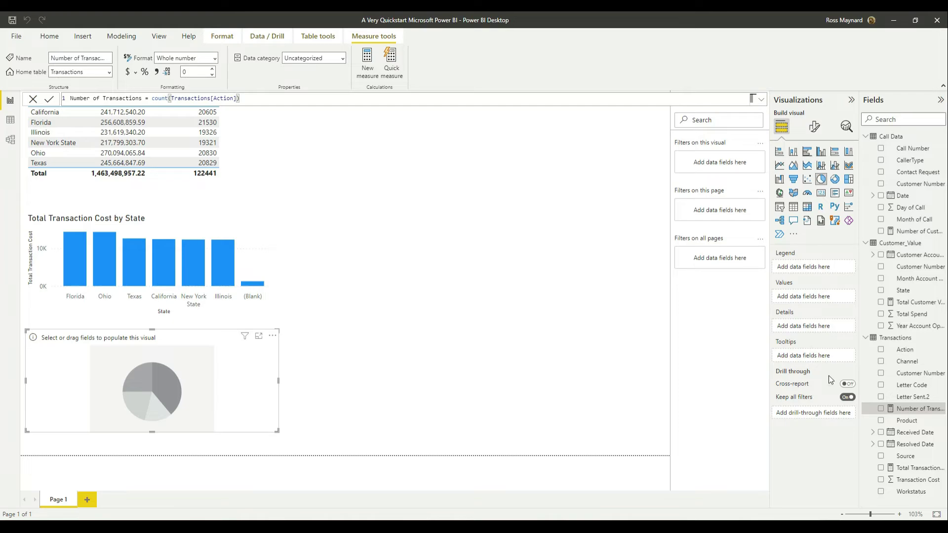
- Fill the pie chart with Number of Transactions split by Product, and enlarge it to the page's lower edge
drag(918, 410, 212, 390)
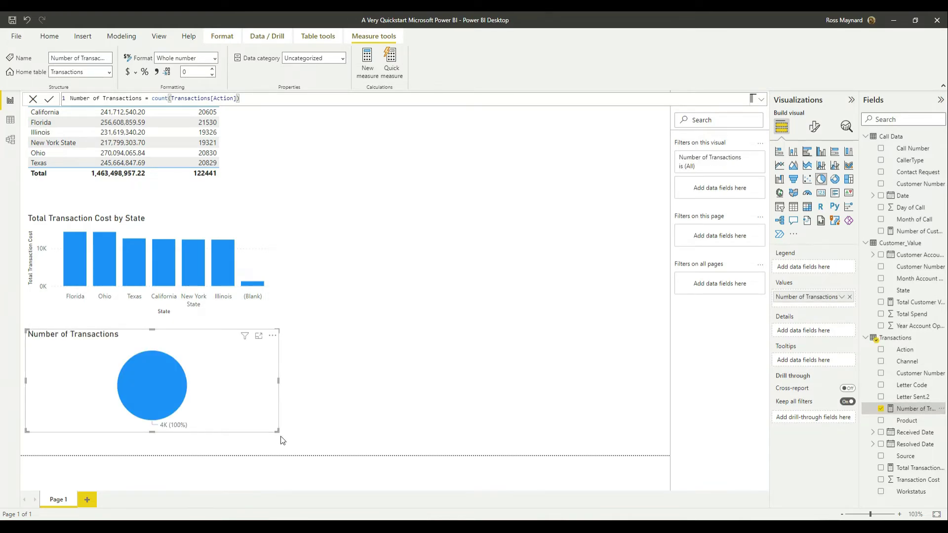
drag(278, 431, 288, 455)
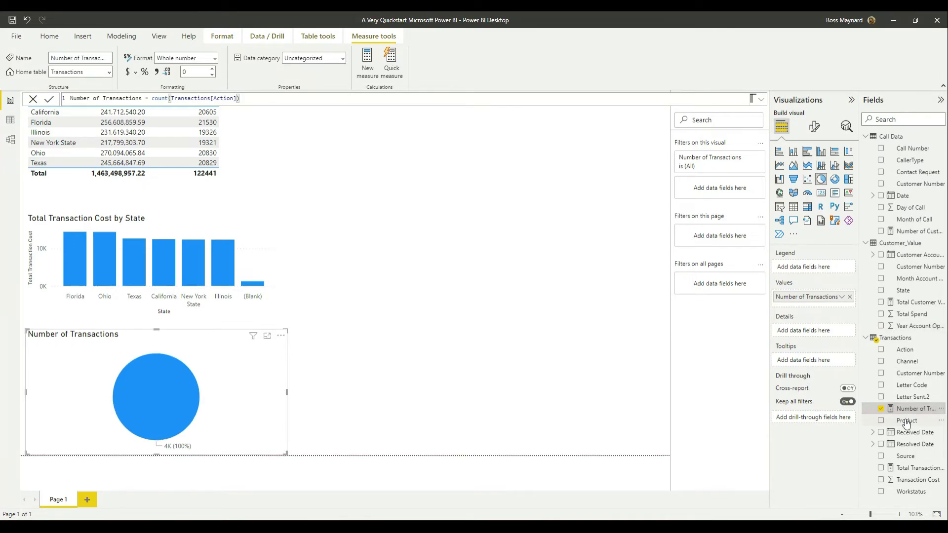
drag(907, 420, 197, 395)
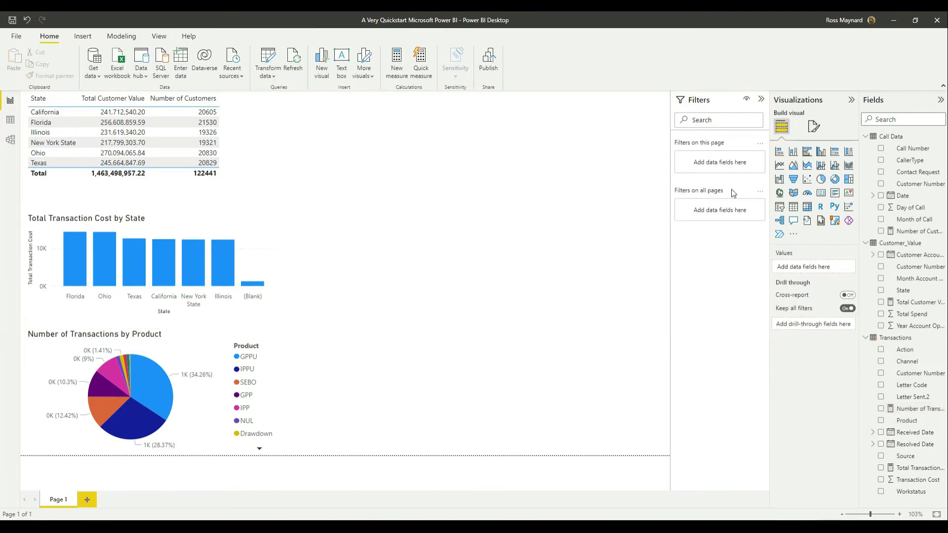
- Insert a line chart of Number of Transactions by Letter Code beside the table, and make it taller and wider
click(785, 169)
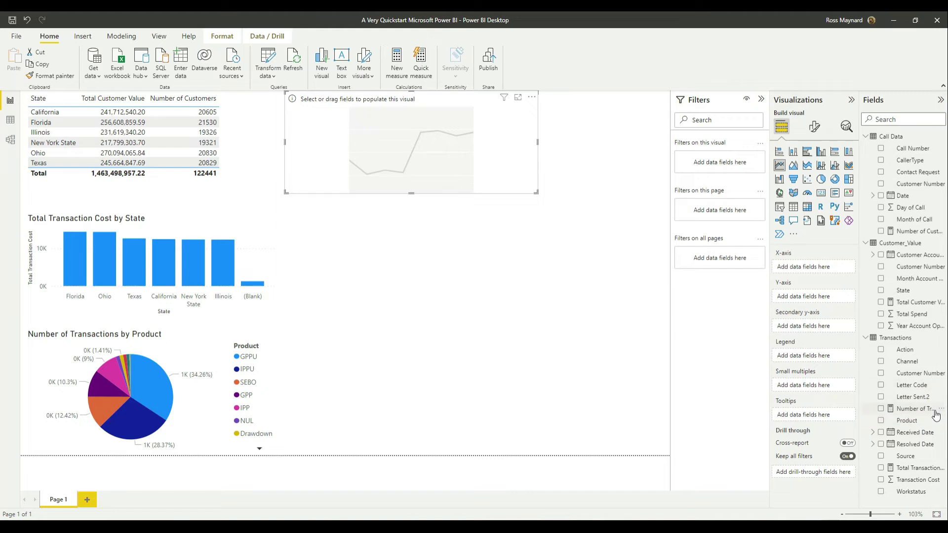
drag(923, 385, 377, 149)
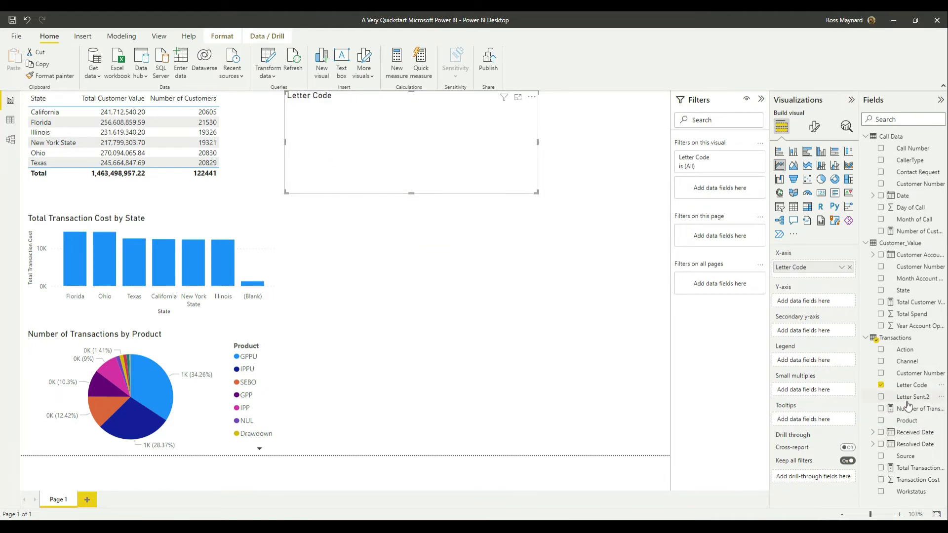
drag(920, 409, 412, 141)
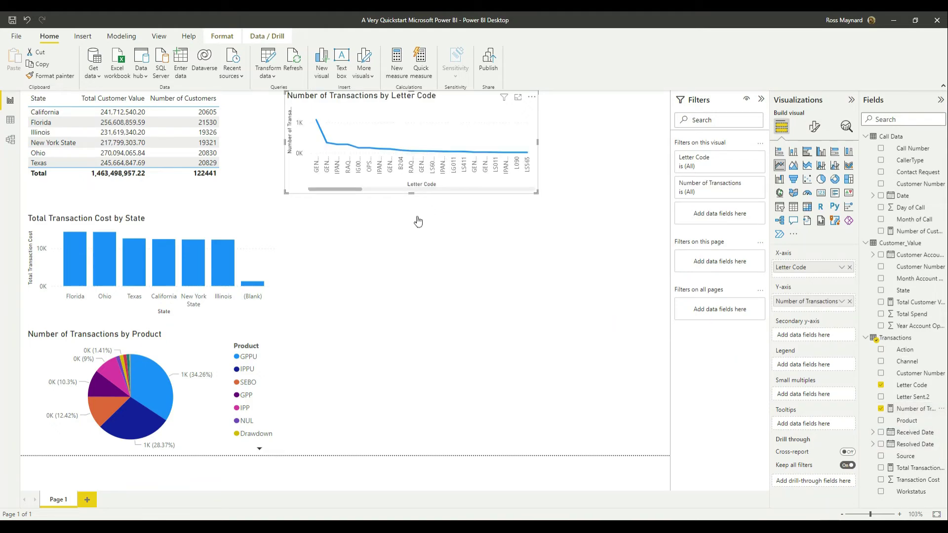
drag(410, 194, 412, 235)
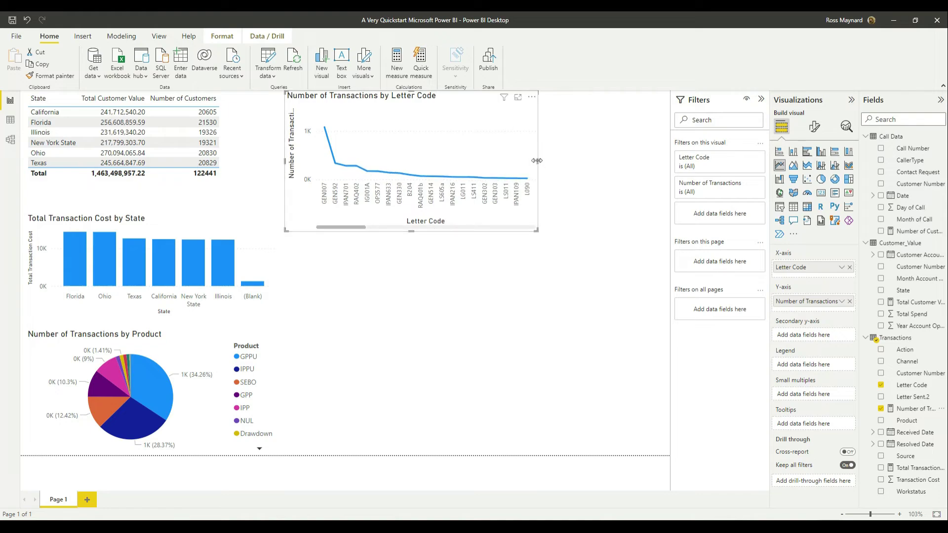
drag(537, 161, 566, 160)
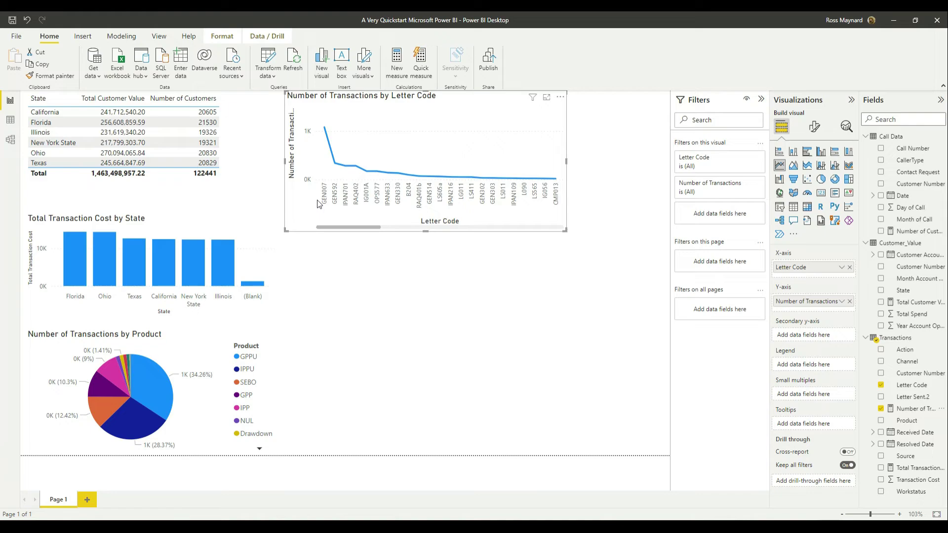
click(454, 292)
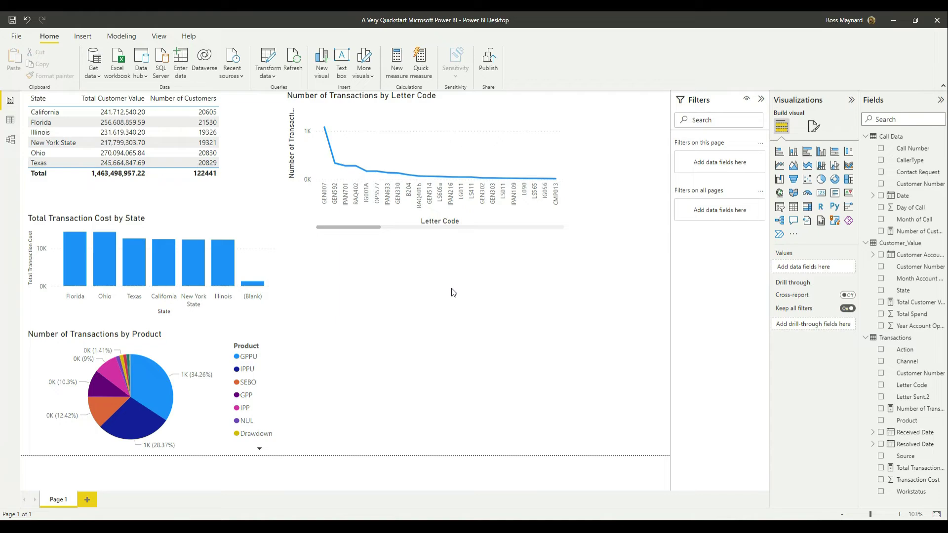
- Create a measure named "Number of Calls" in the Call Data table that counts 'Call Data'[Call Number]
click(892, 138)
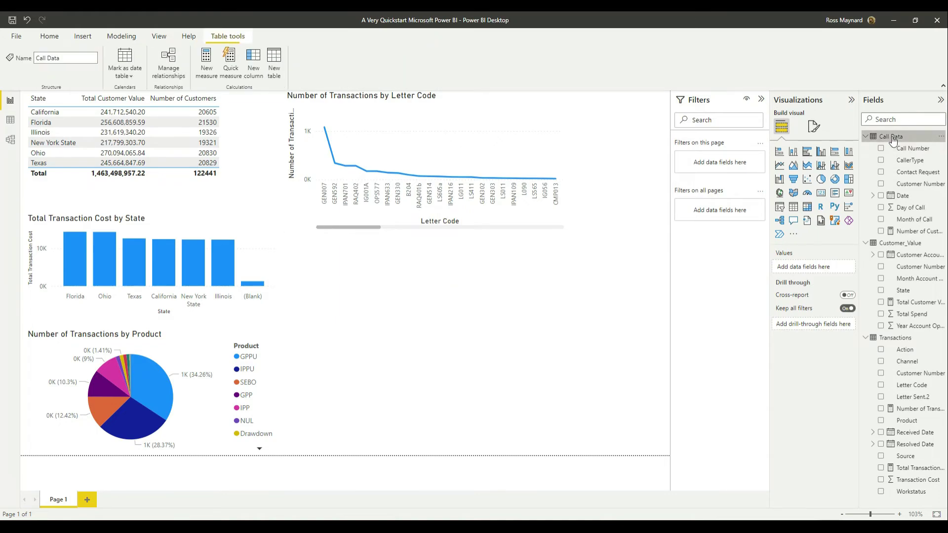
click(205, 74)
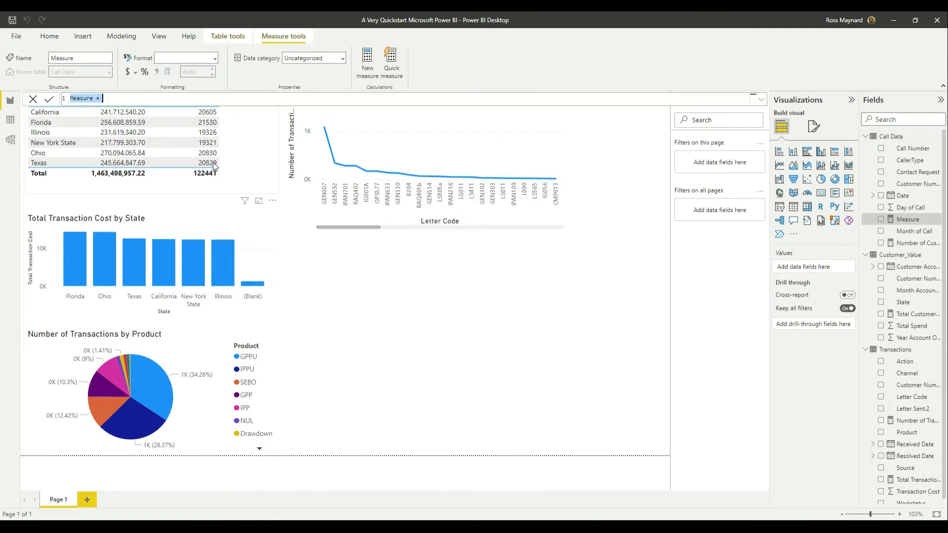
double_click(80, 98)
text(Number of Calls)
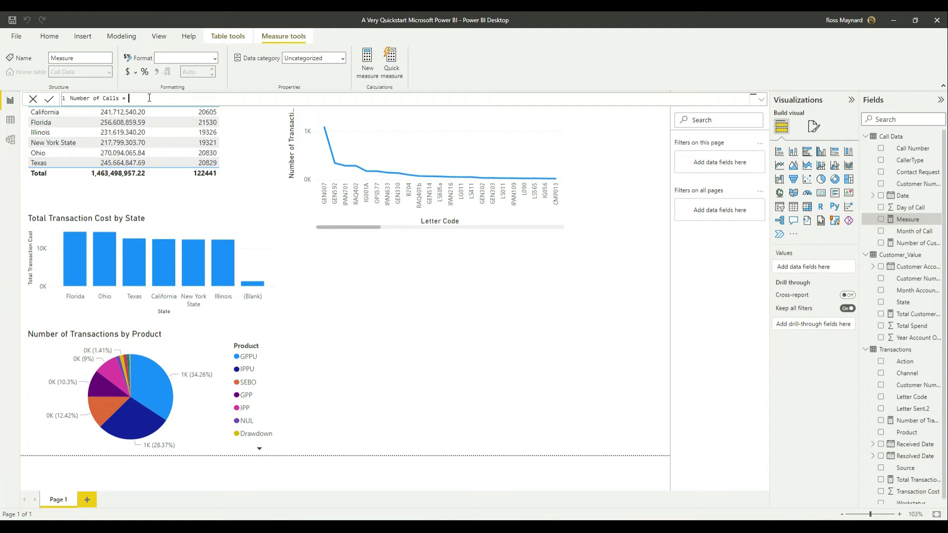
text(count()
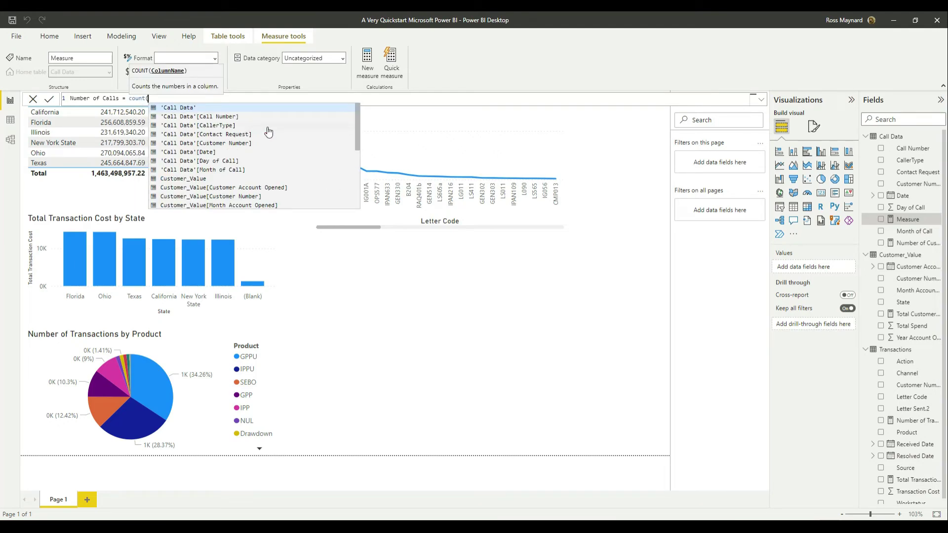
click(224, 117)
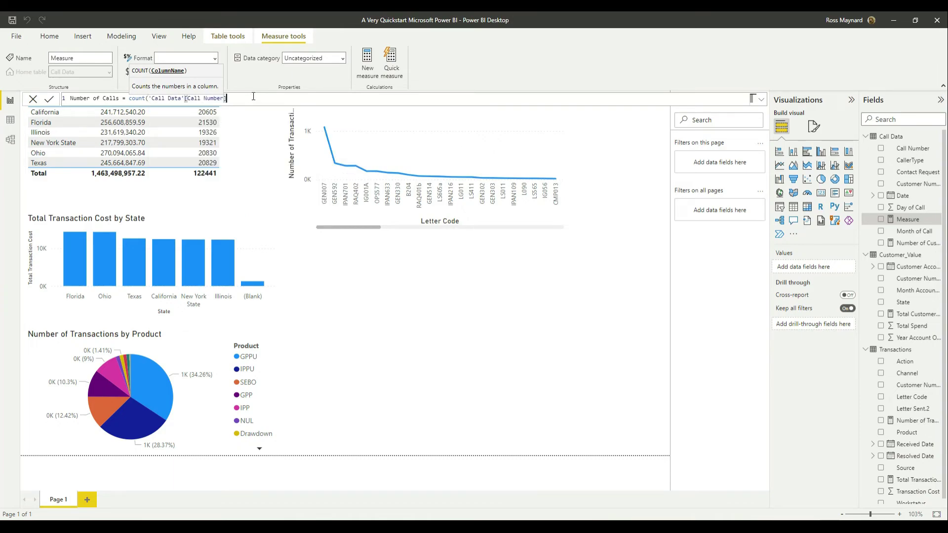
text())
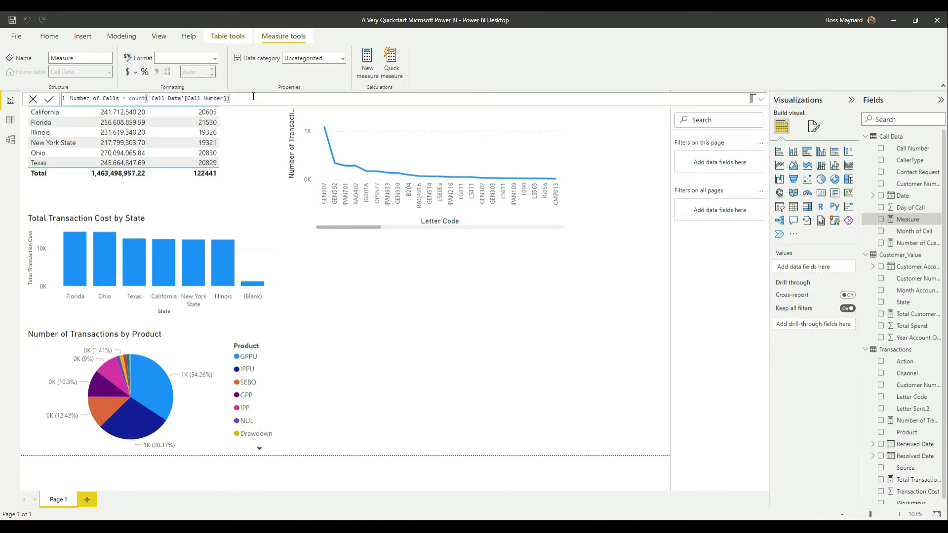
key(Return)
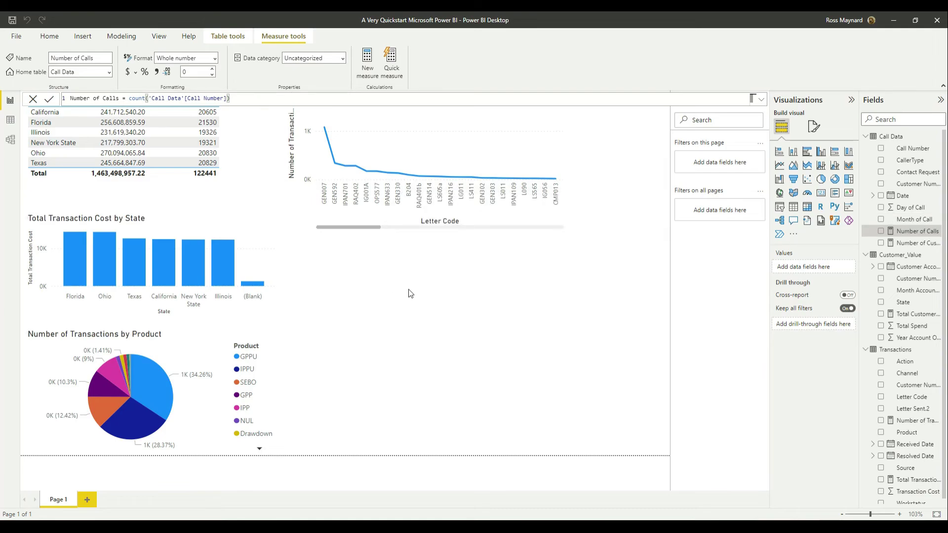
- Insert a clustered column chart of Number of Calls by Month of Call below the line chart, and widen it
click(821, 153)
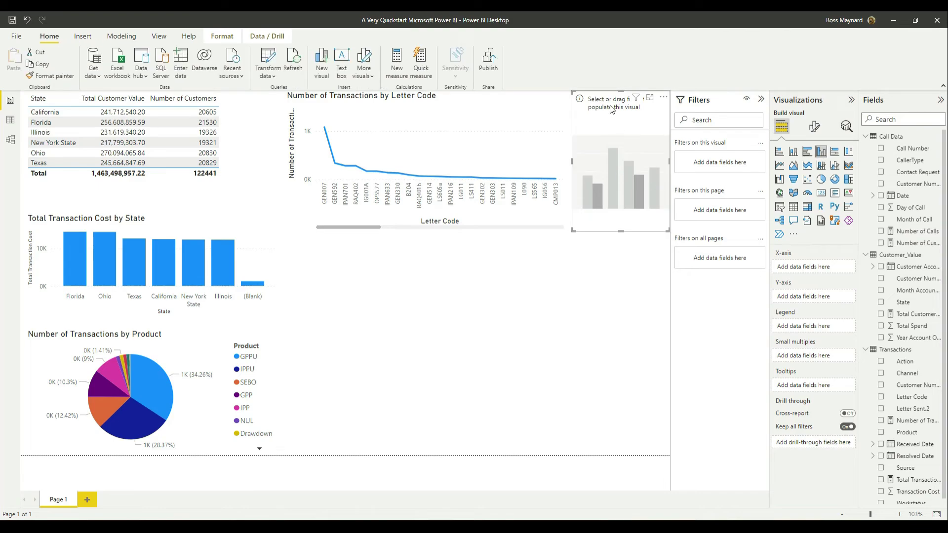
drag(611, 108, 338, 276)
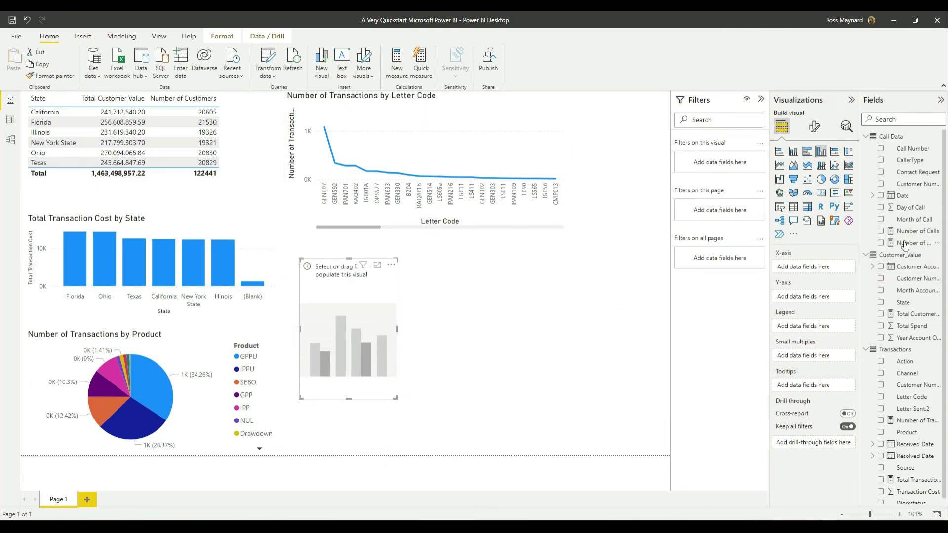
drag(909, 231, 356, 321)
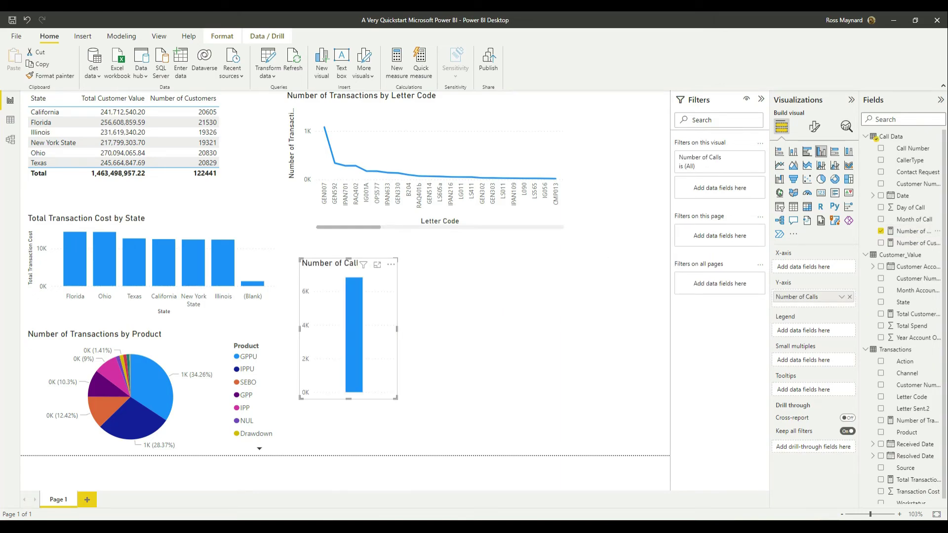
drag(909, 219, 492, 326)
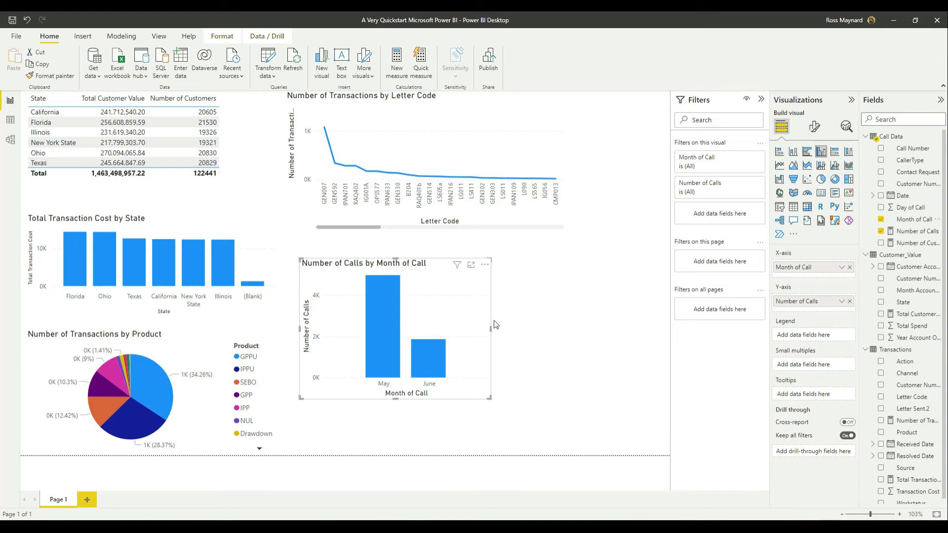
- Replace Month of Call with CallerType in the calls column chart, then resize and shift the chart beneath the line chart
click(881, 220)
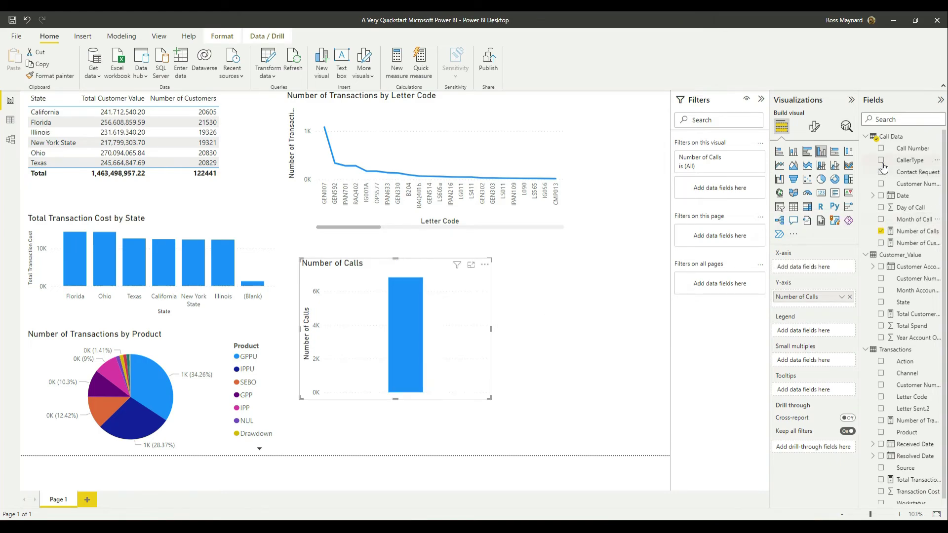
click(881, 160)
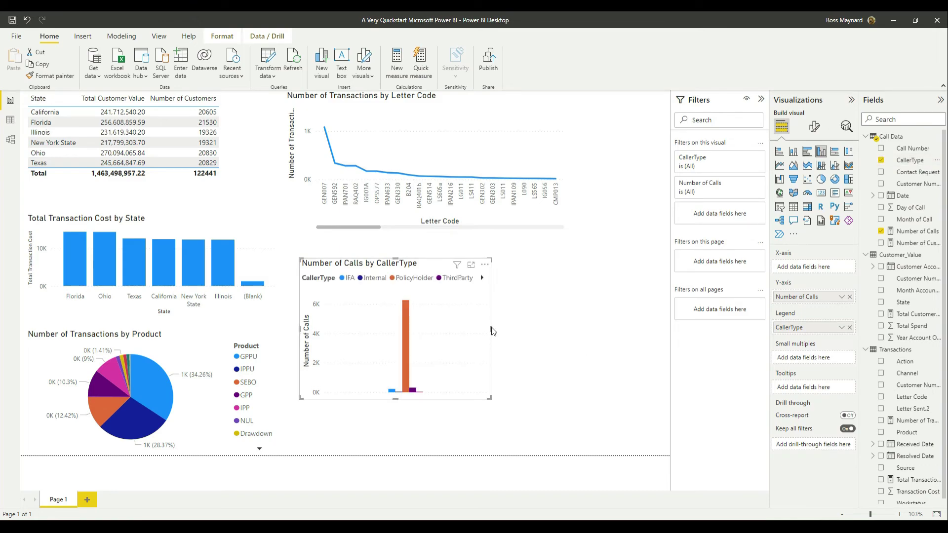
drag(492, 331, 570, 330)
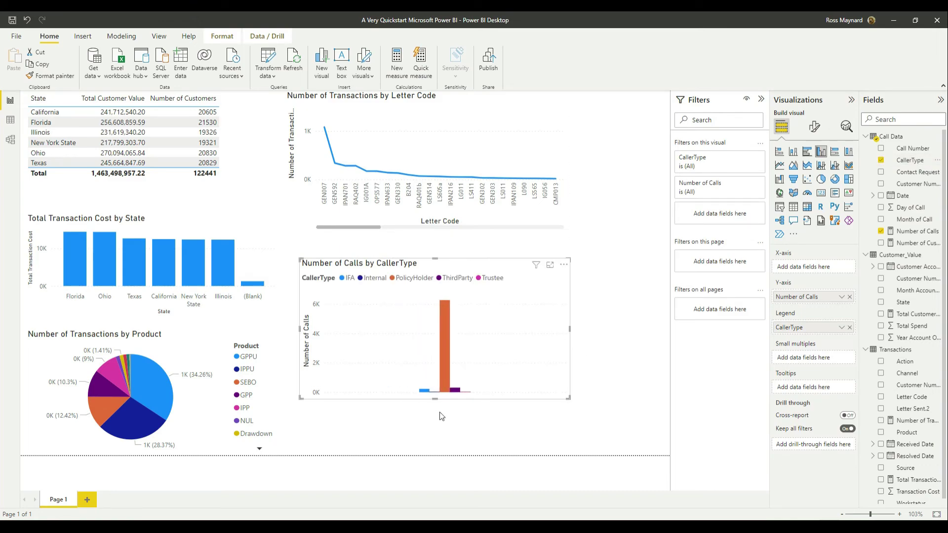
drag(435, 399, 437, 424)
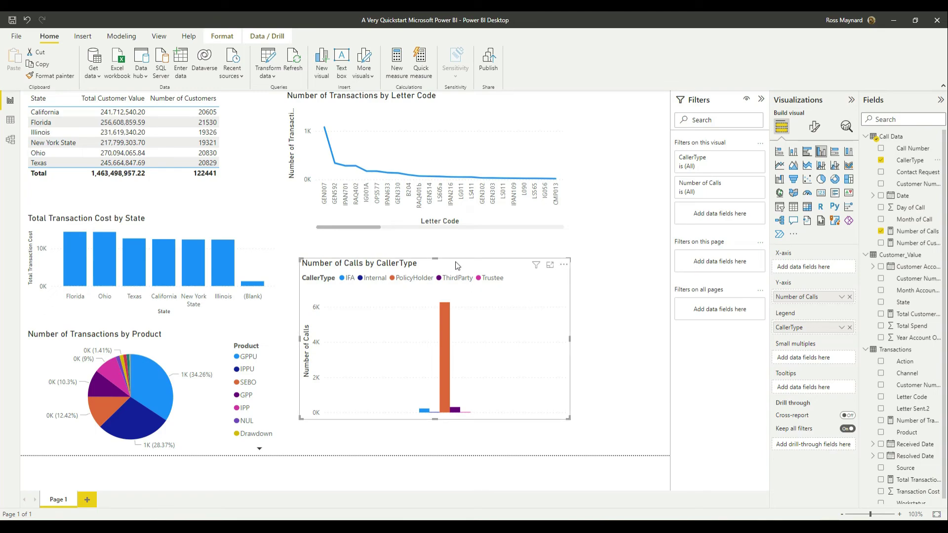
drag(457, 265, 442, 250)
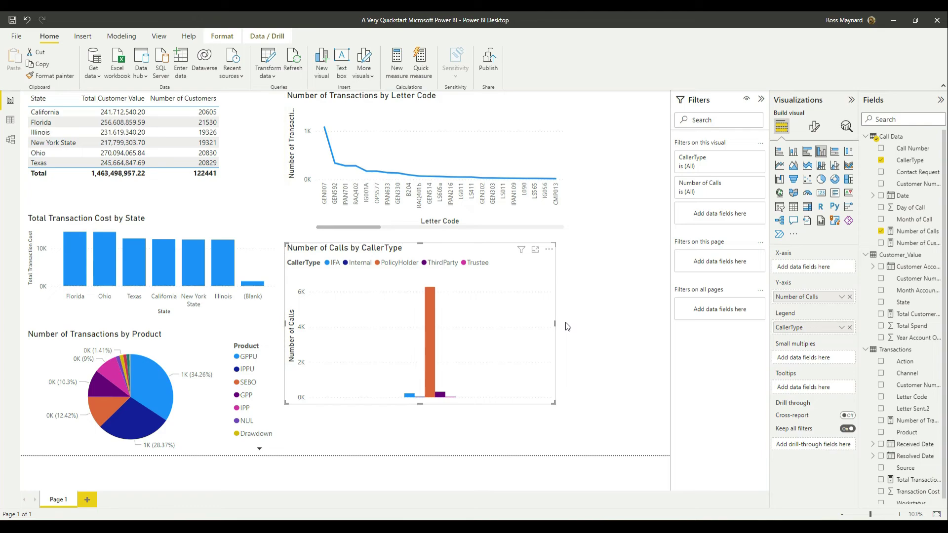
drag(555, 325, 502, 328)
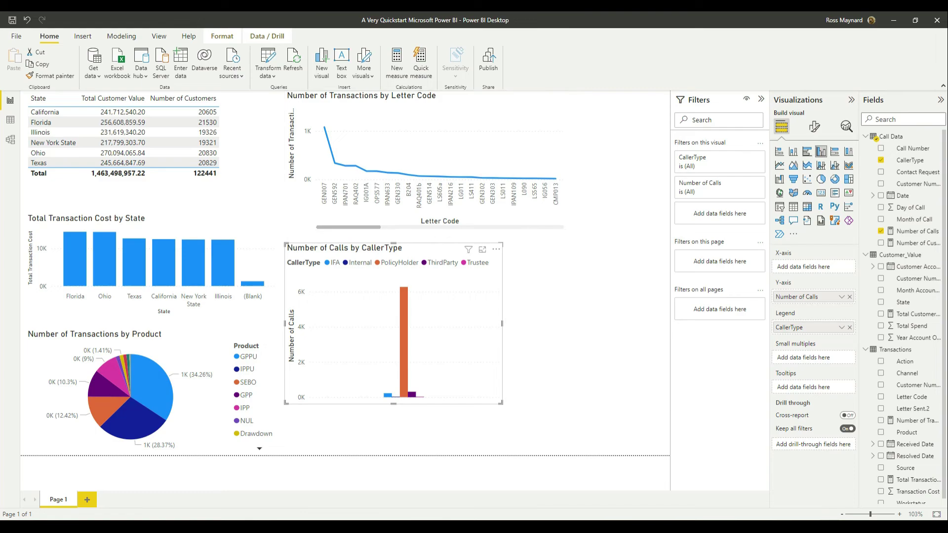
- Convert the calls column chart into a card showing Number of Calls
click(822, 196)
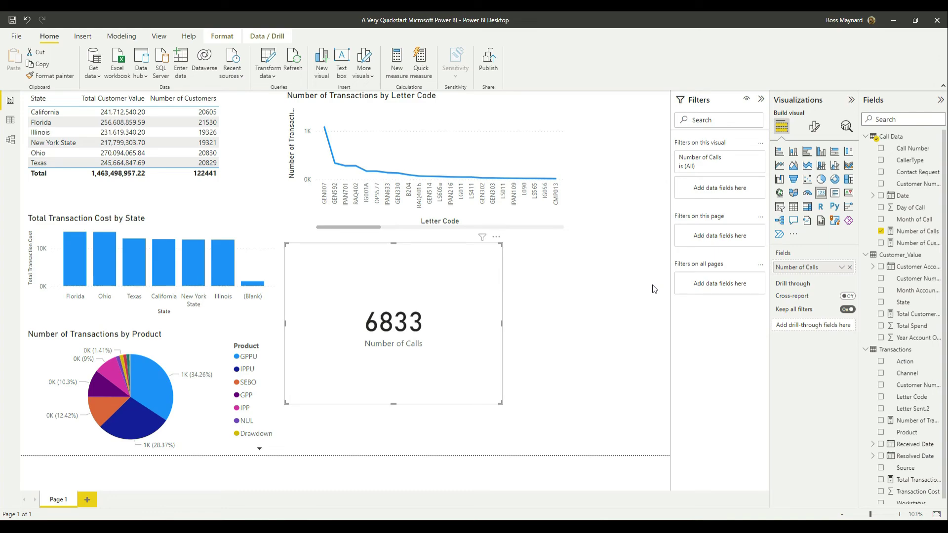
drag(920, 231, 441, 298)
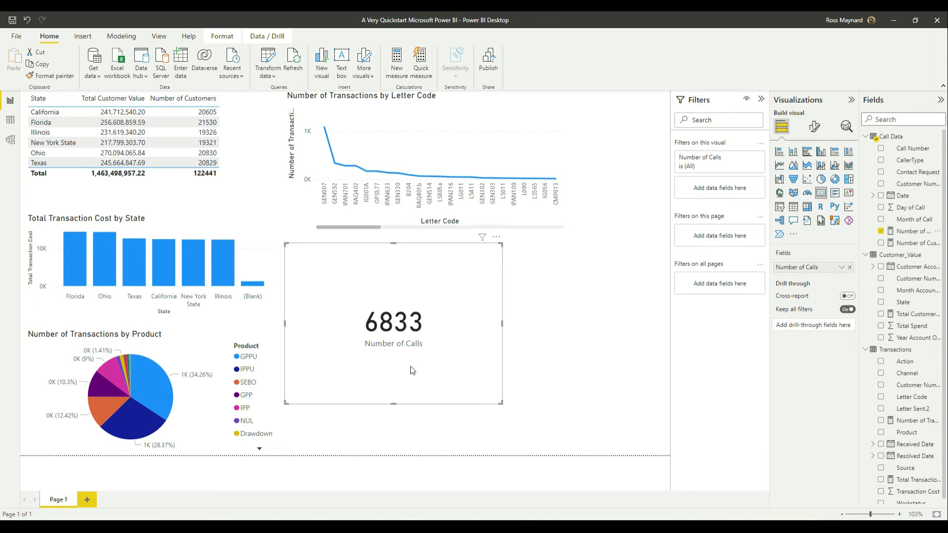
click(559, 376)
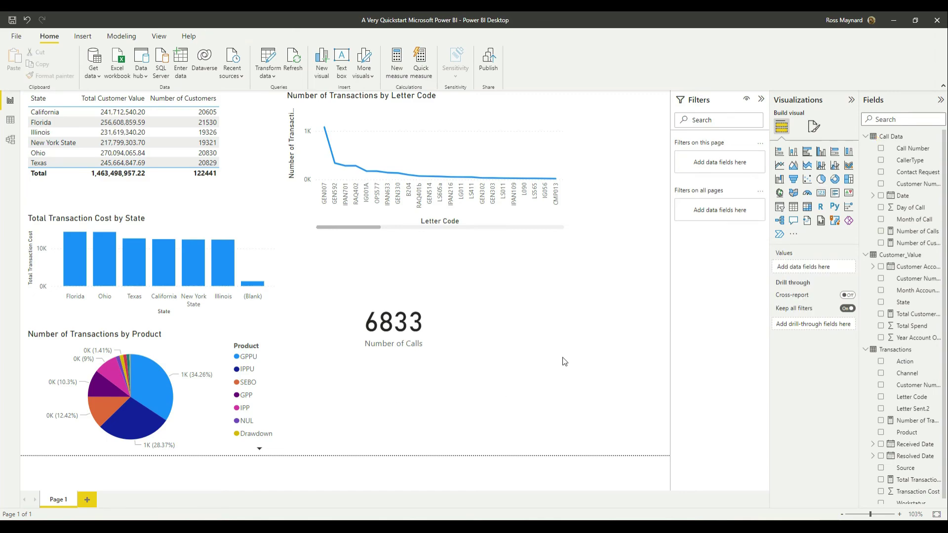
- Add three separate cards showing Number of Customers, Total Customer Value and Total Transaction Cost
click(819, 196)
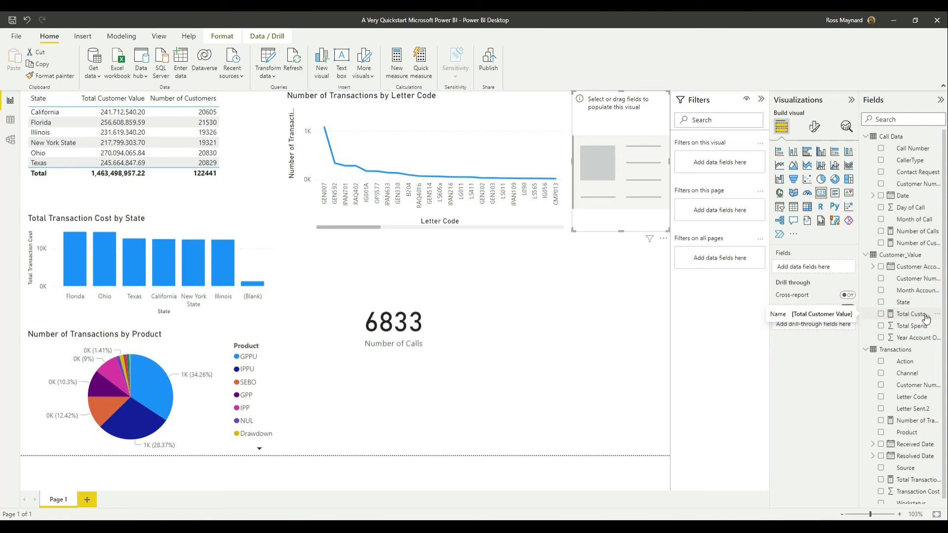
drag(914, 243, 624, 167)
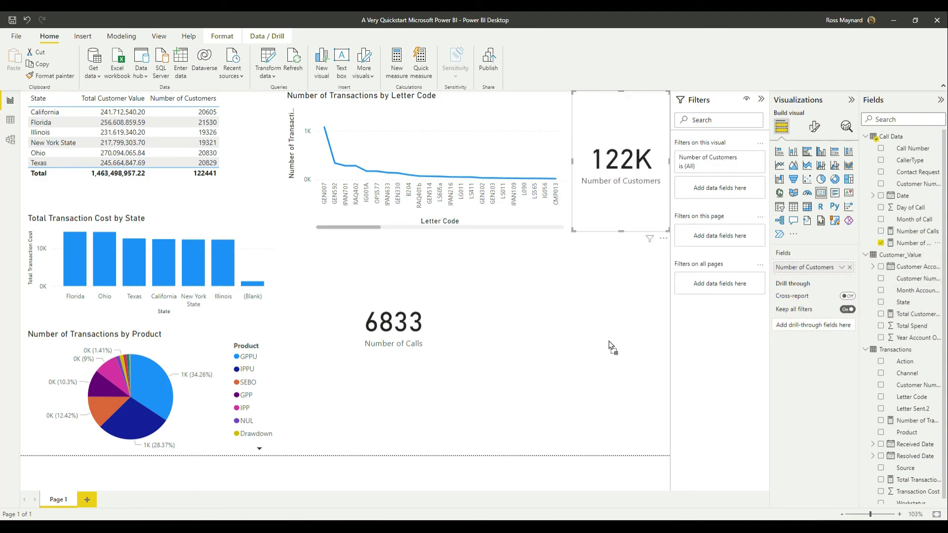
click(621, 342)
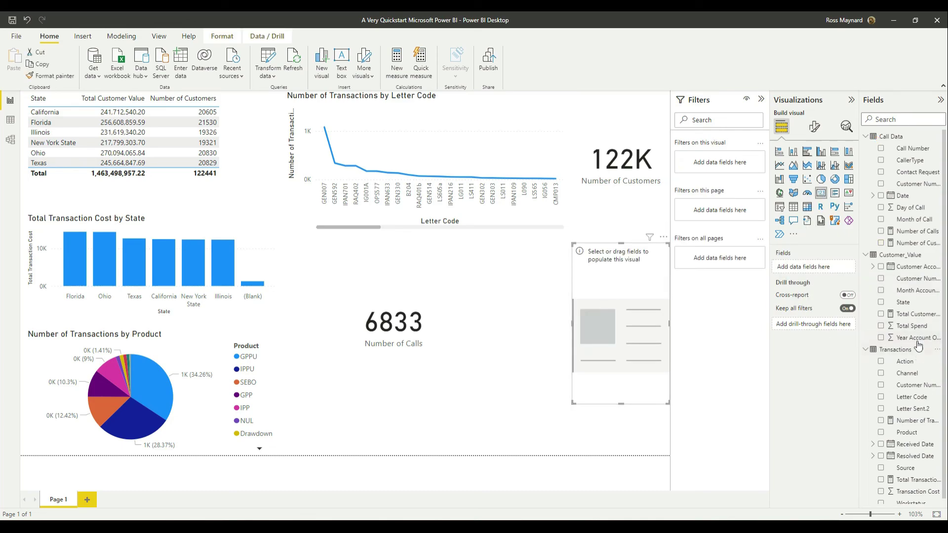
drag(913, 320, 626, 387)
click(464, 409)
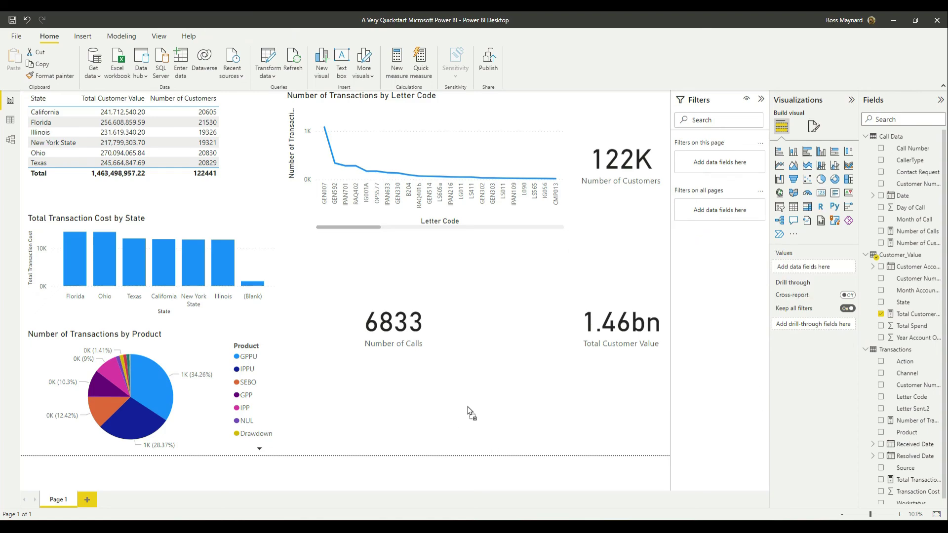
click(821, 193)
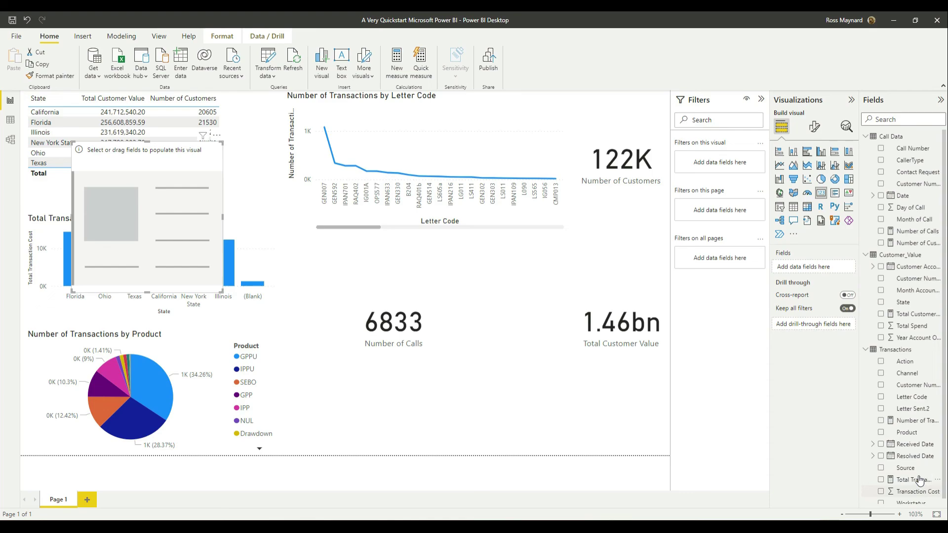
drag(919, 482, 476, 343)
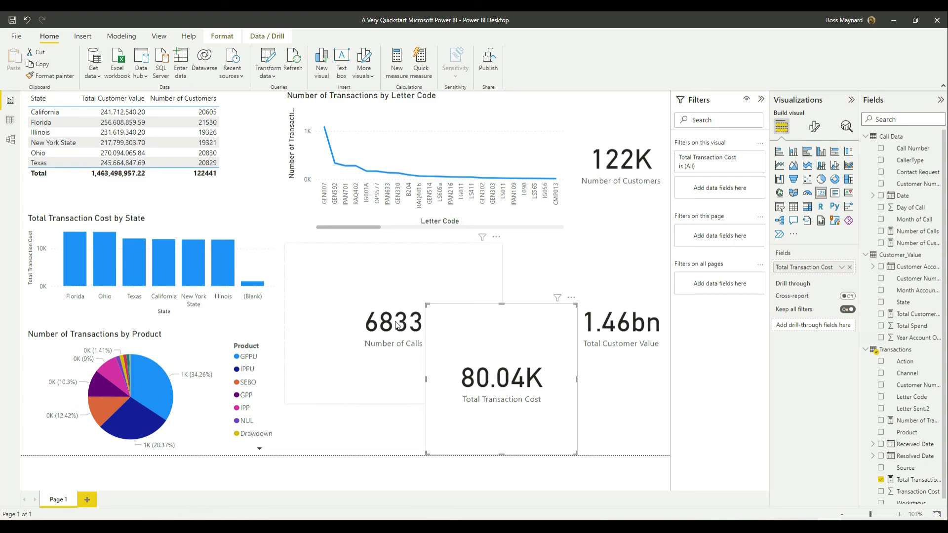
- Shrink the Number of Calls card and place it just below the line chart, with the Number of Customers card beneath it
click(379, 327)
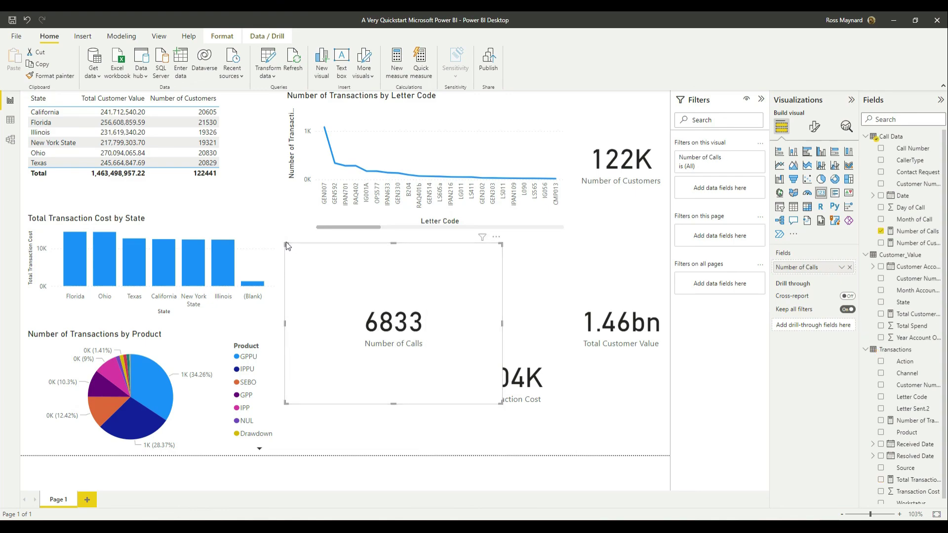
drag(287, 244, 375, 325)
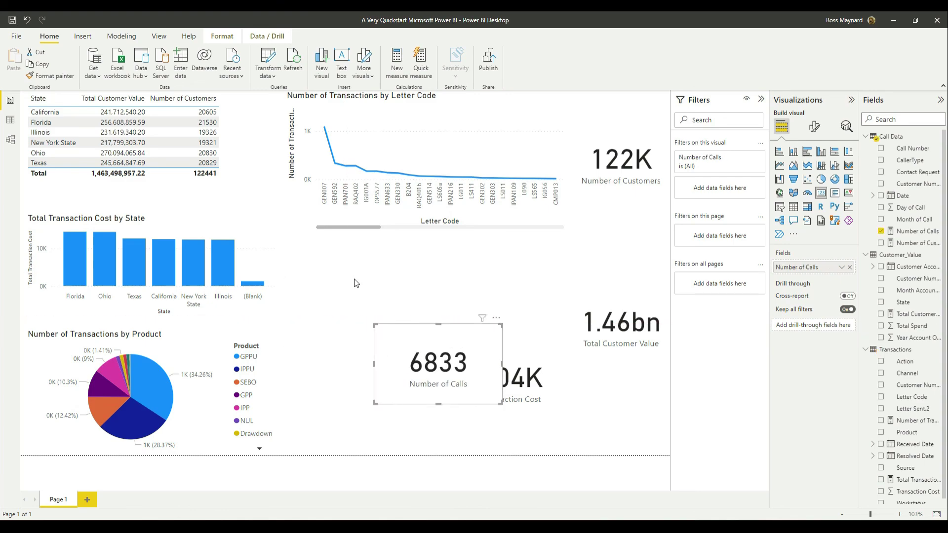
drag(444, 341, 363, 260)
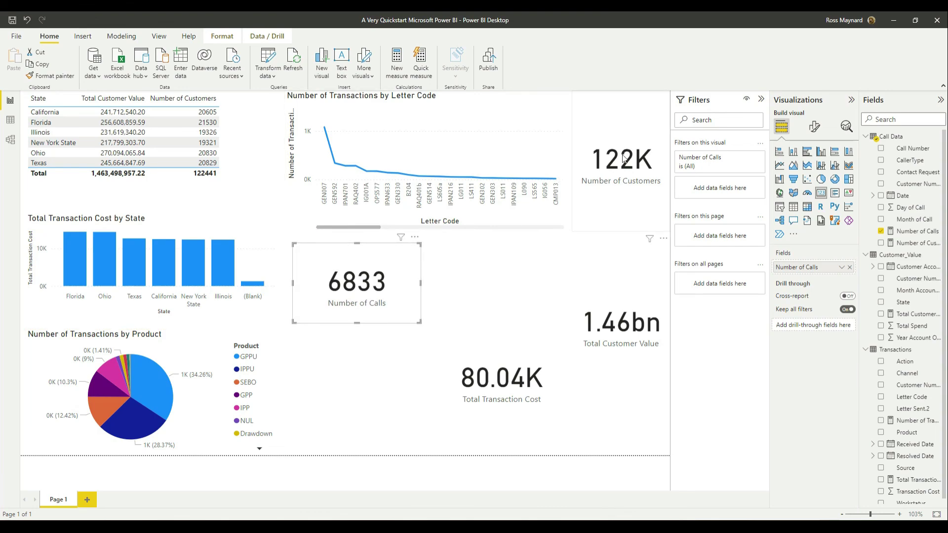
drag(624, 159, 359, 409)
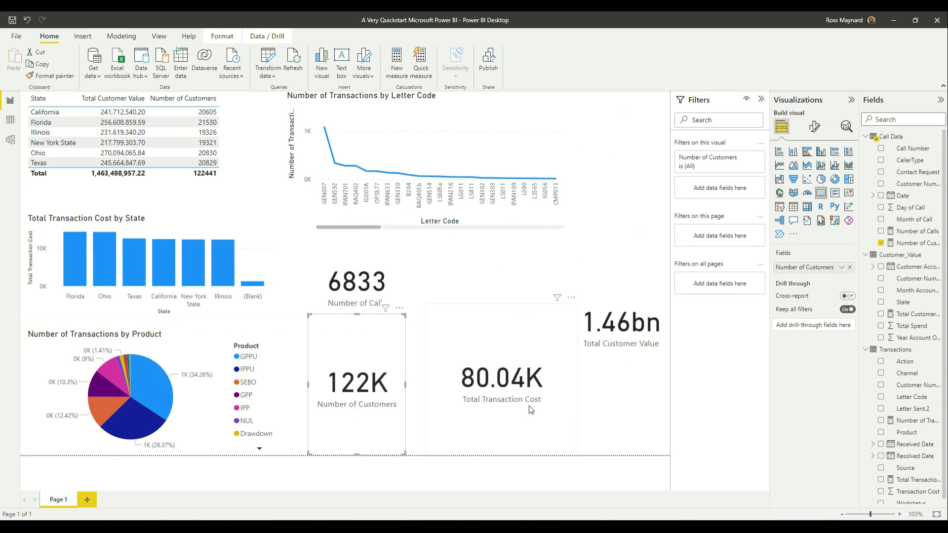
- Shrink the Total Transaction Cost card and move it next to the Number of Customers card at the page's lower edge
click(509, 387)
drag(428, 305, 471, 355)
drag(503, 406, 450, 453)
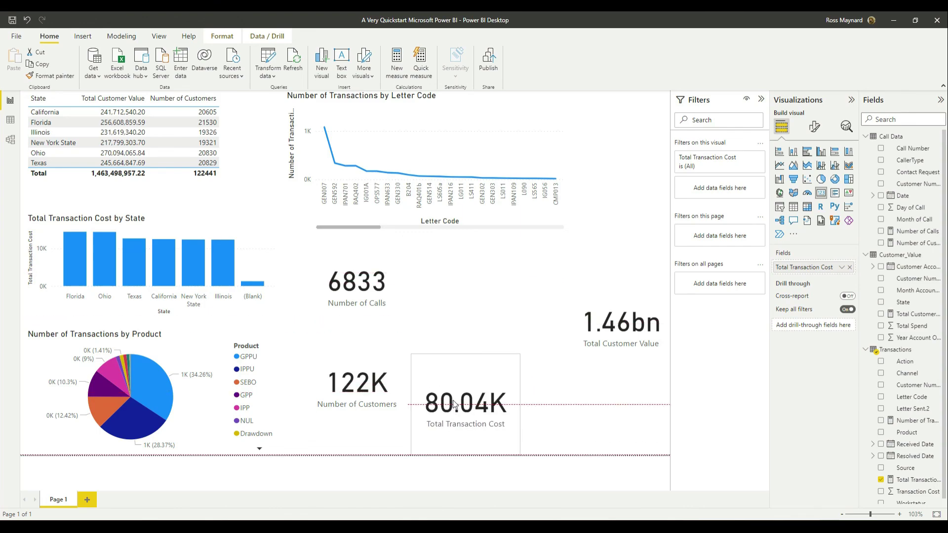
- Shrink the Total Customer Value card, place it above the Total Transaction Cost card, and widen it to fit its full value
click(584, 400)
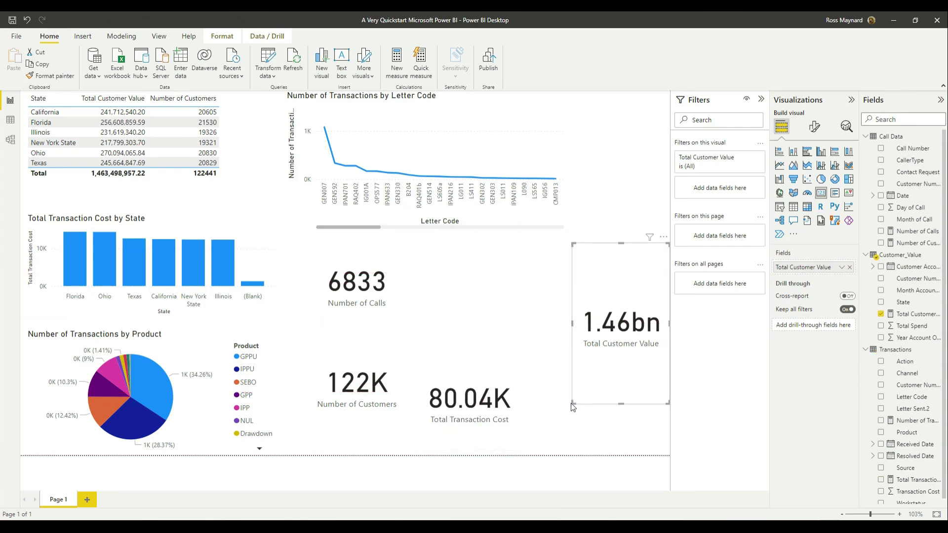
click(578, 406)
click(600, 381)
drag(572, 404, 451, 330)
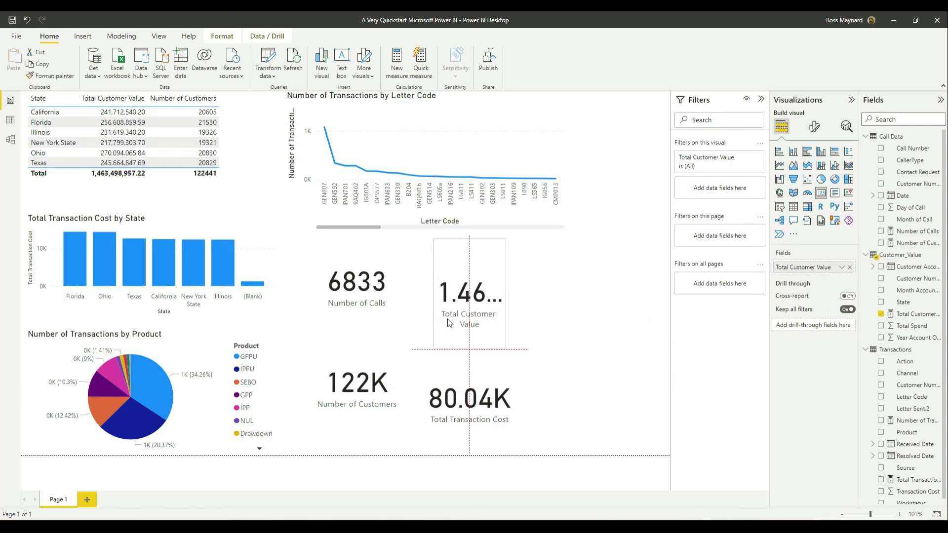
drag(495, 296, 539, 297)
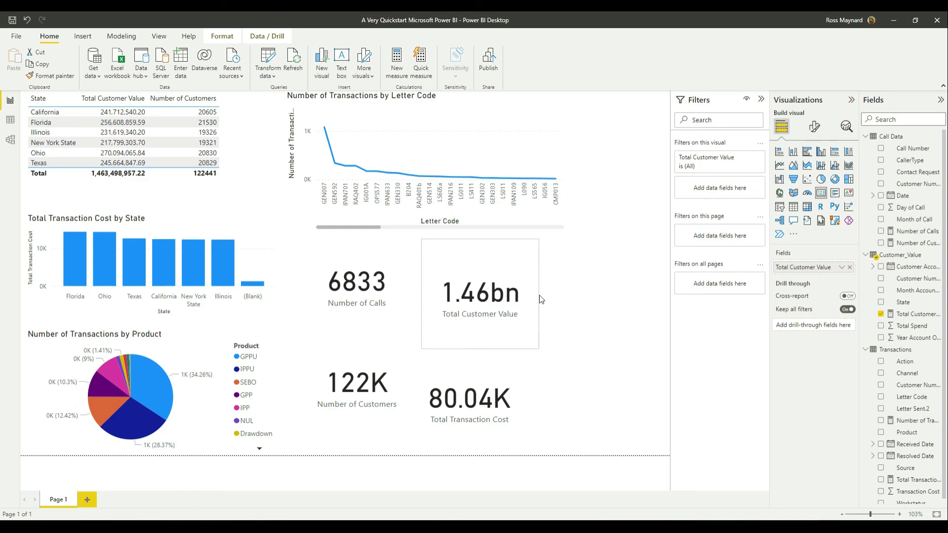